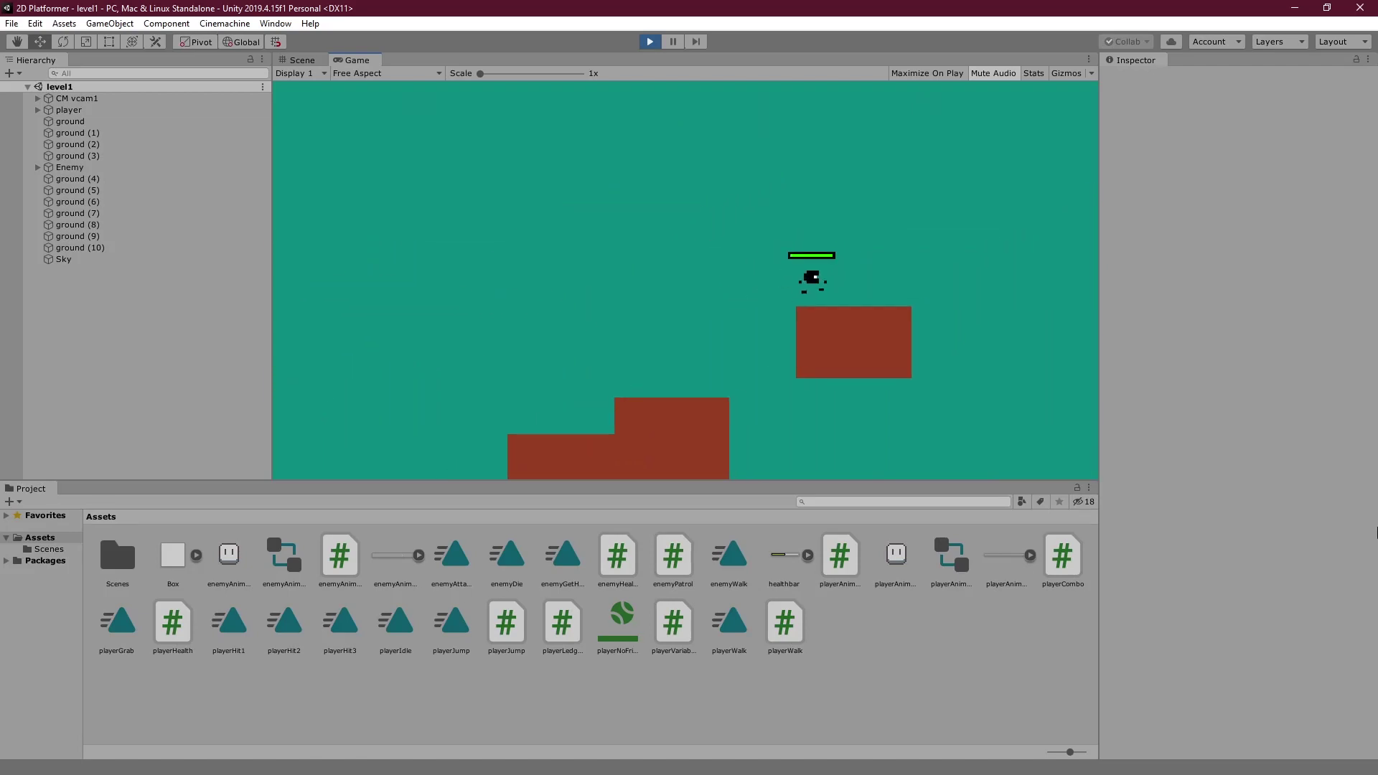
Exit Play mode, duplicate the player's HPBar and rename the copy staminaBar.
key("ctrl+p")
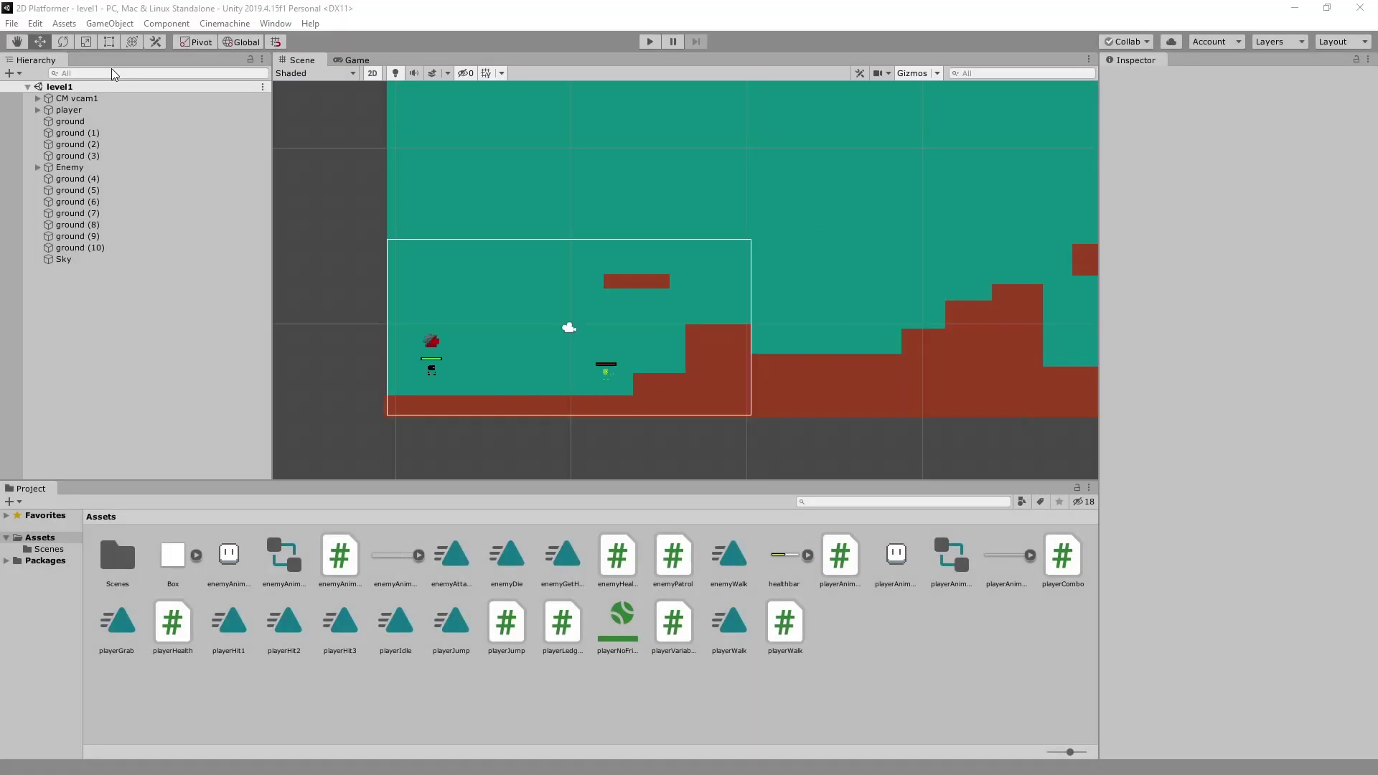
left_click(38, 109)
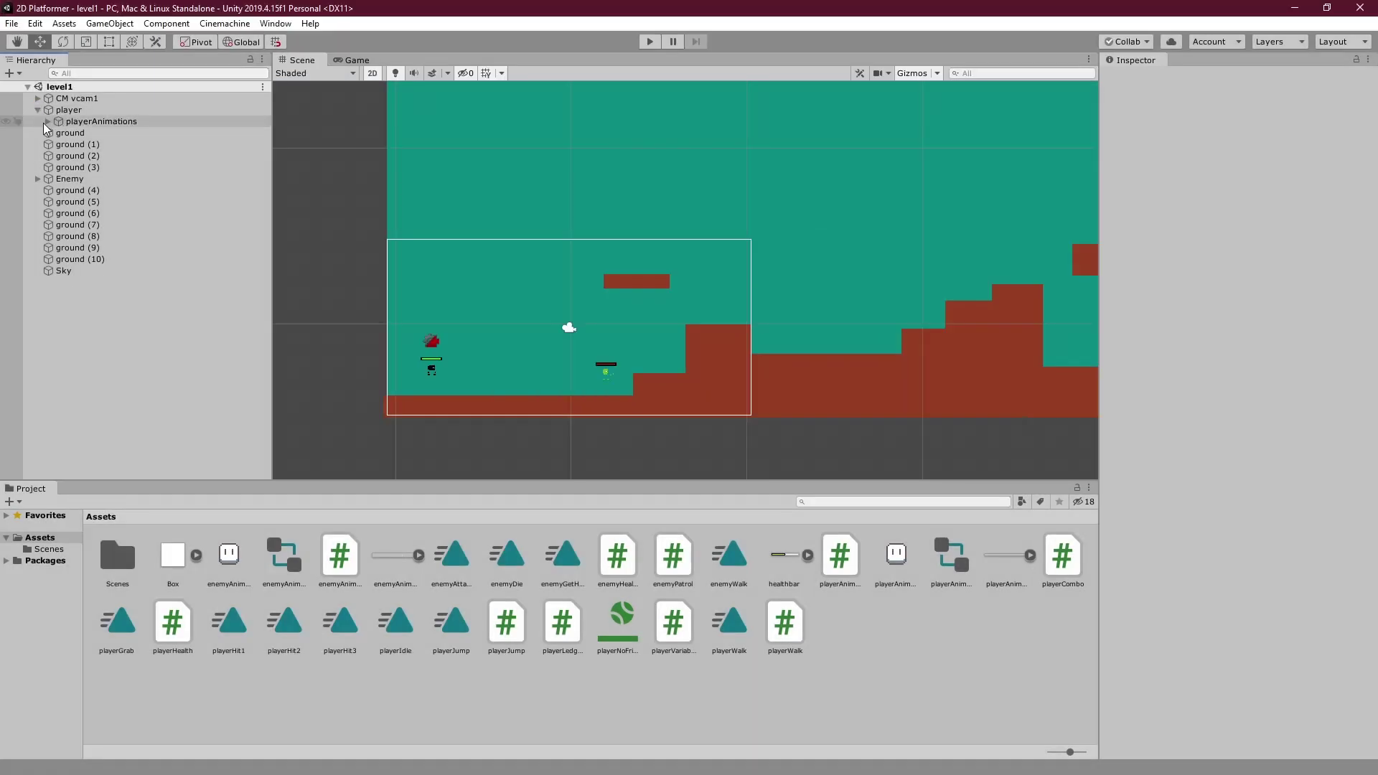
left_click(47, 121)
left_click(59, 133)
left_click(98, 145)
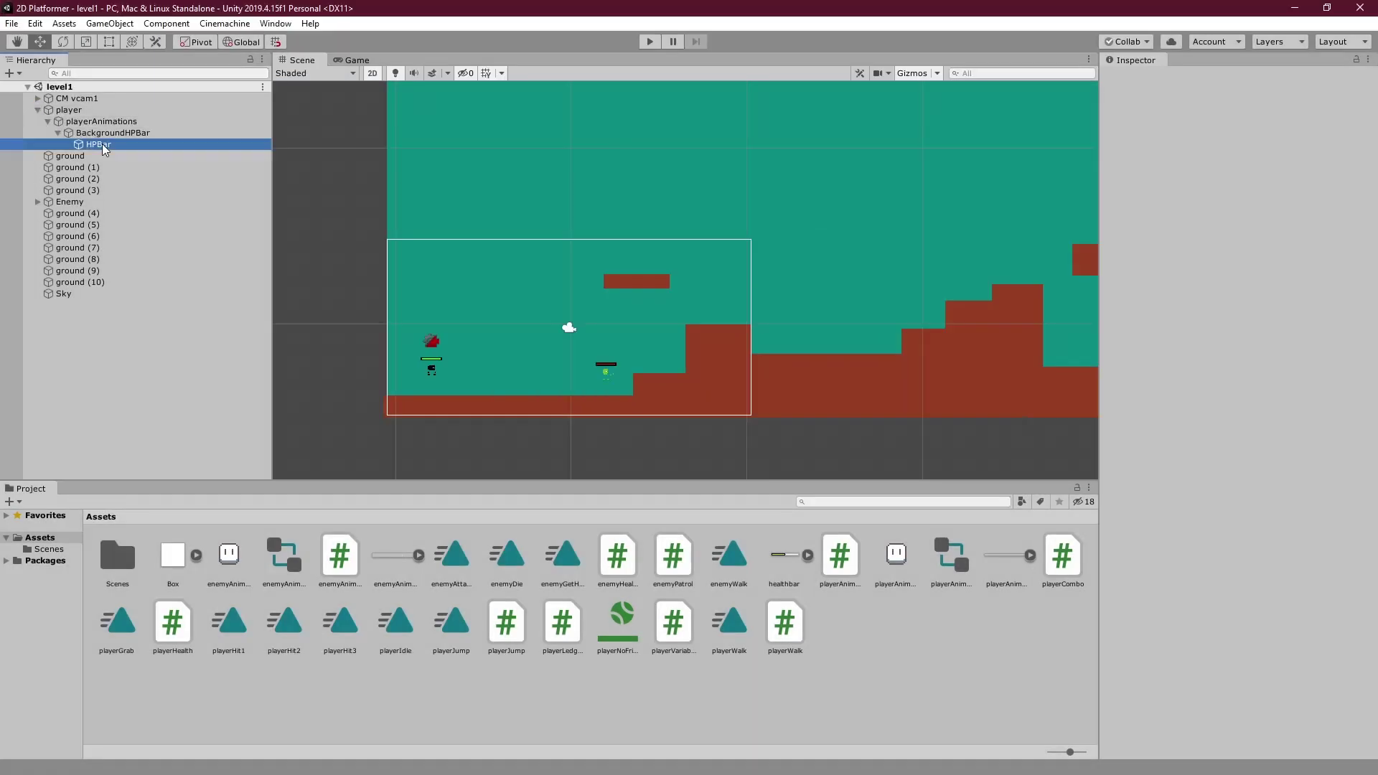
key("ctrl+d")
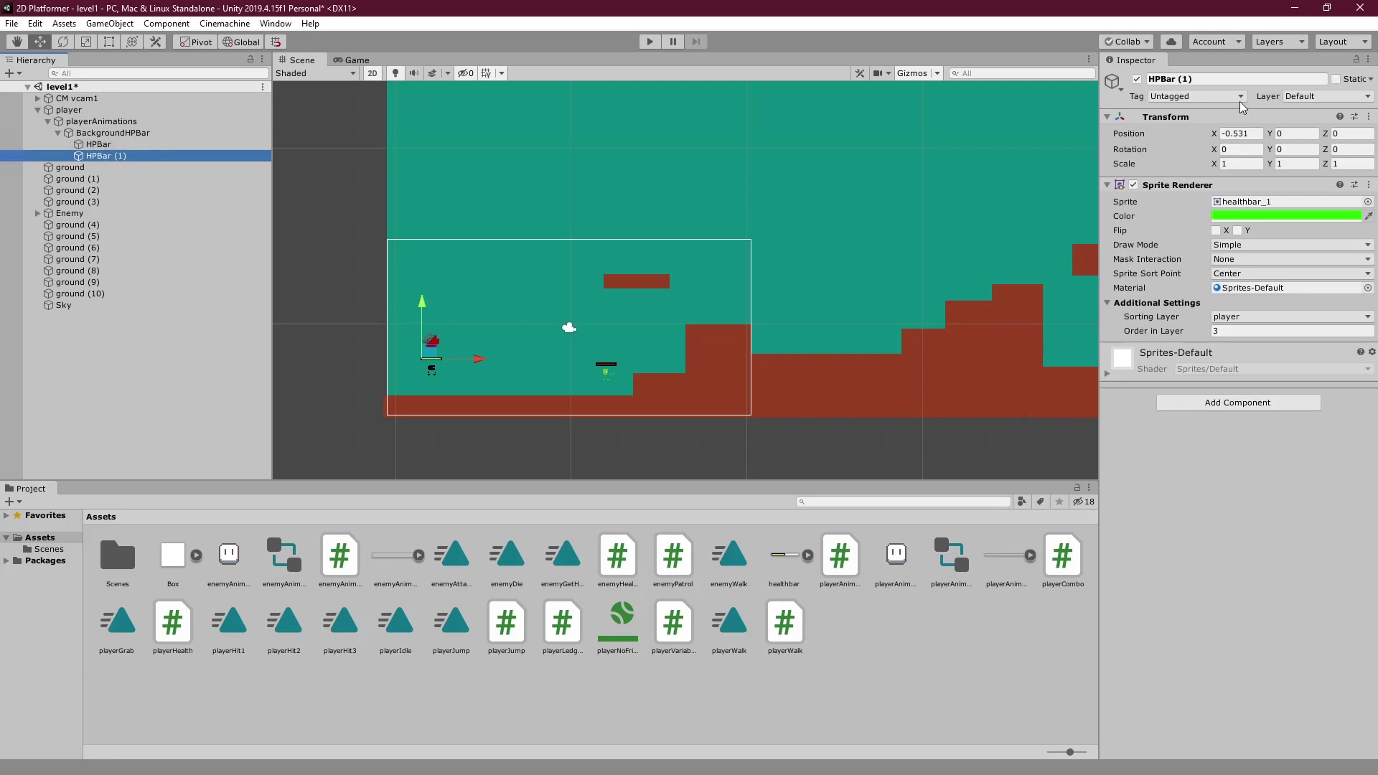
left_click(1247, 79)
type("staminaBar")
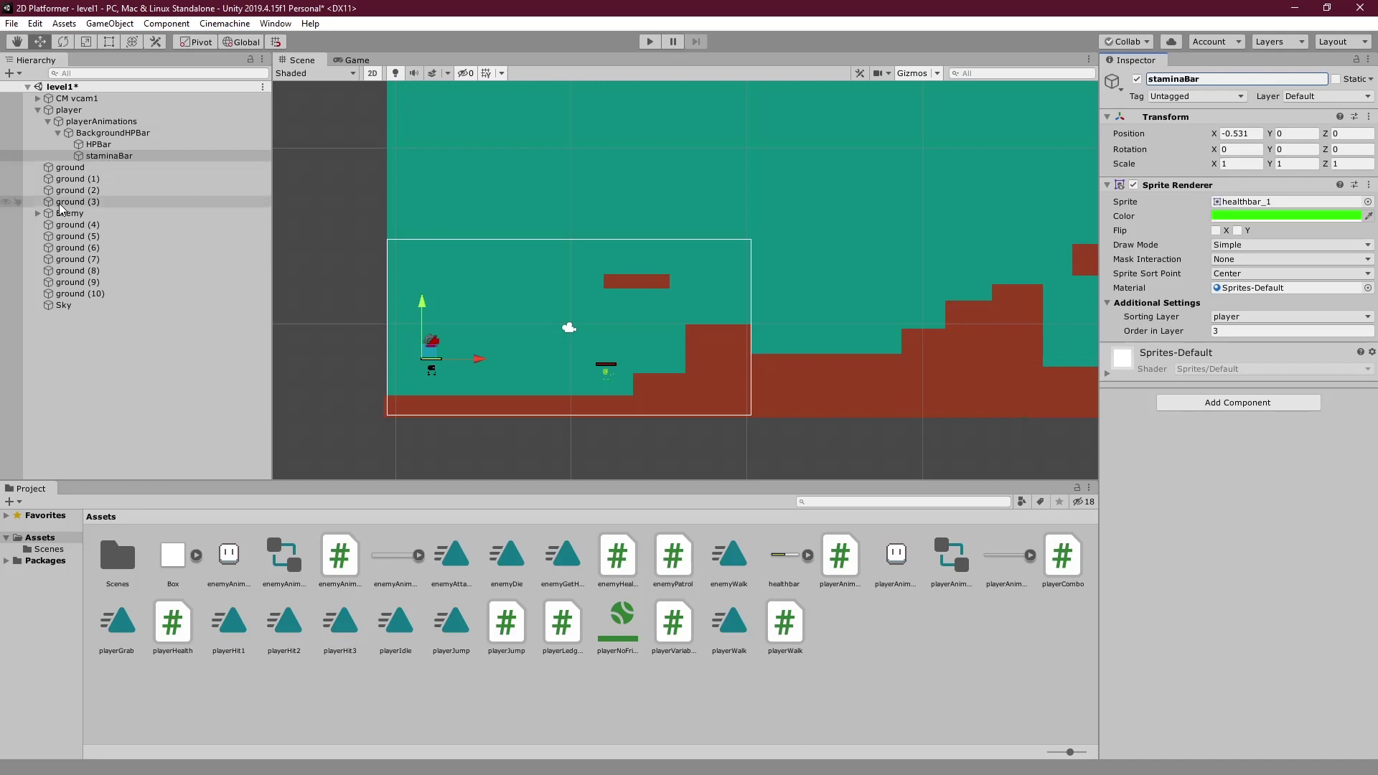
Move staminaBar down so it sits just beneath the health bar.
double_click(118, 157)
middle_click_drag(479, 337, 558, 288)
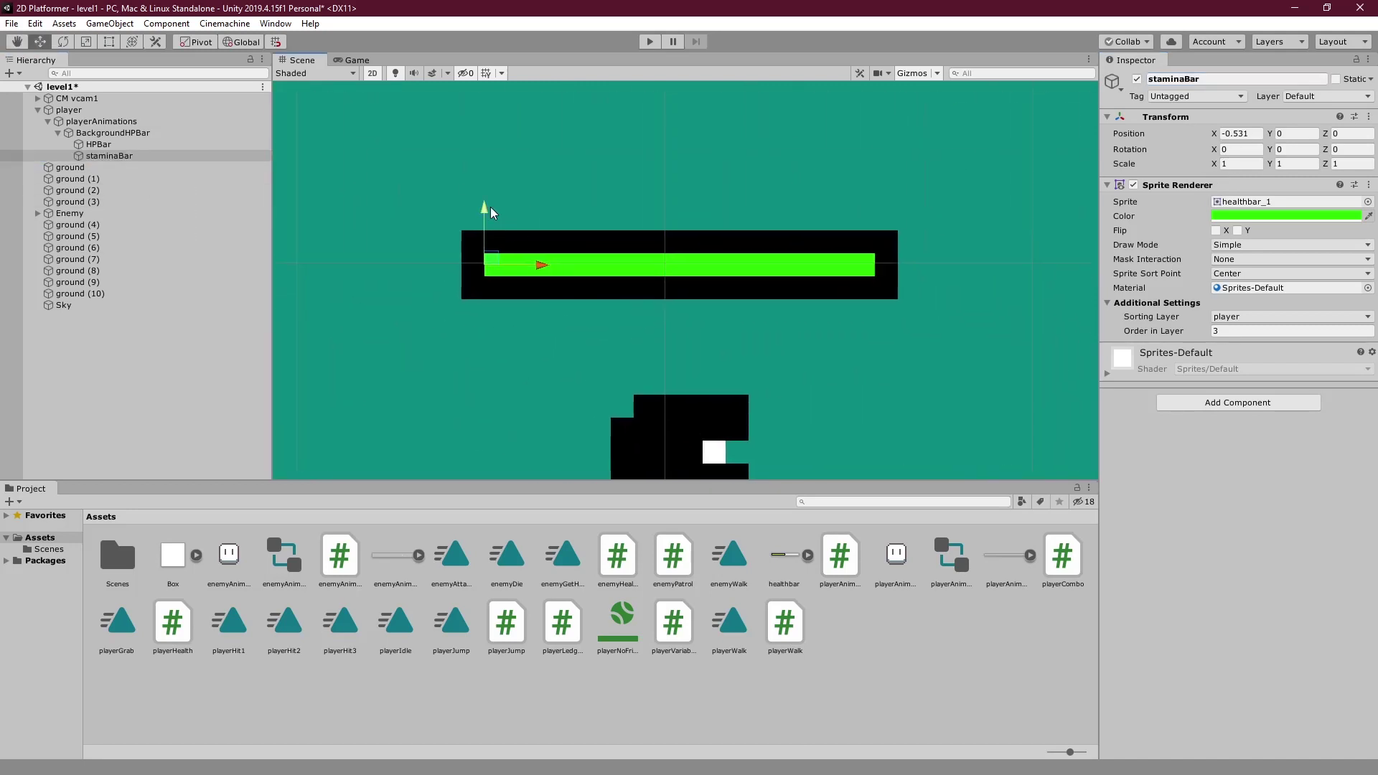
left_click_drag(489, 207, 489, 236)
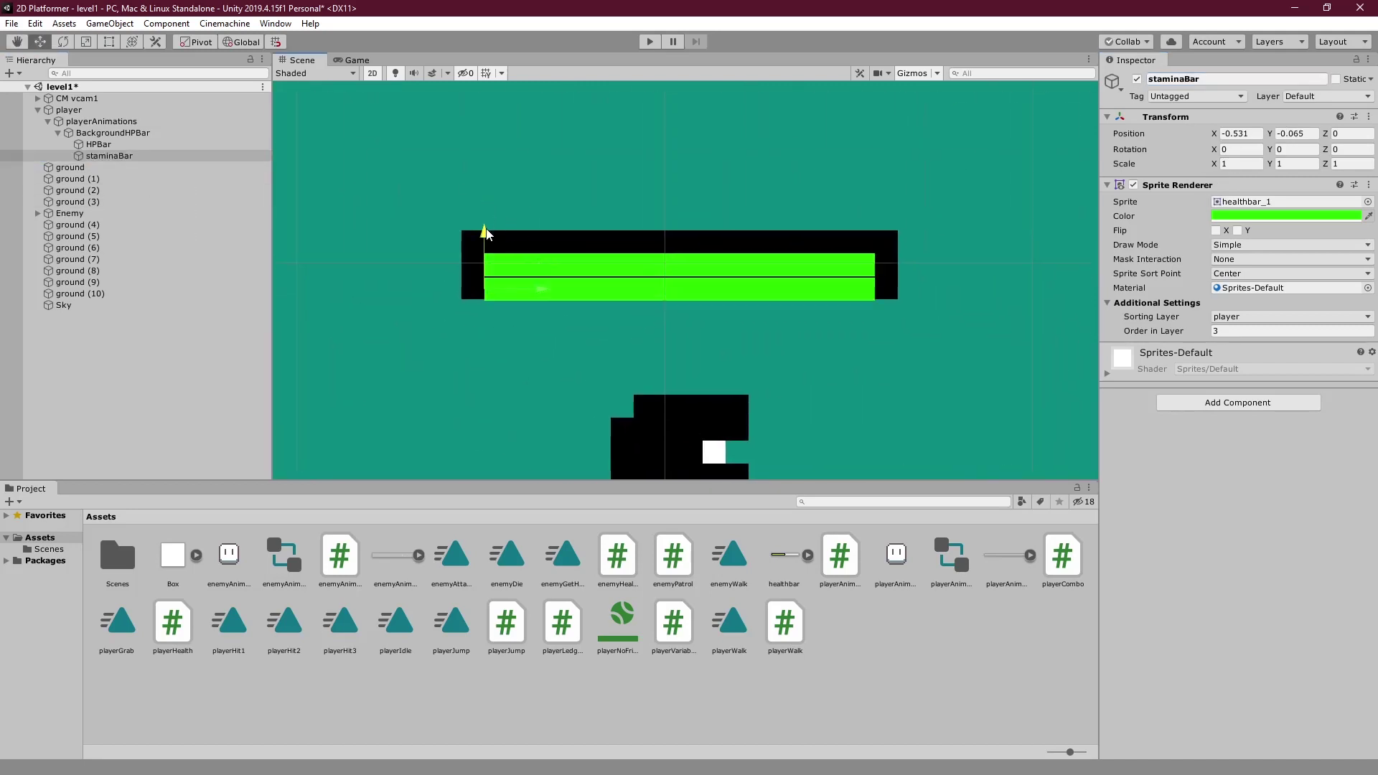
Set staminaBar's Order in Layer to 1 and its colour to cyan.
left_click(1227, 331)
type("1")
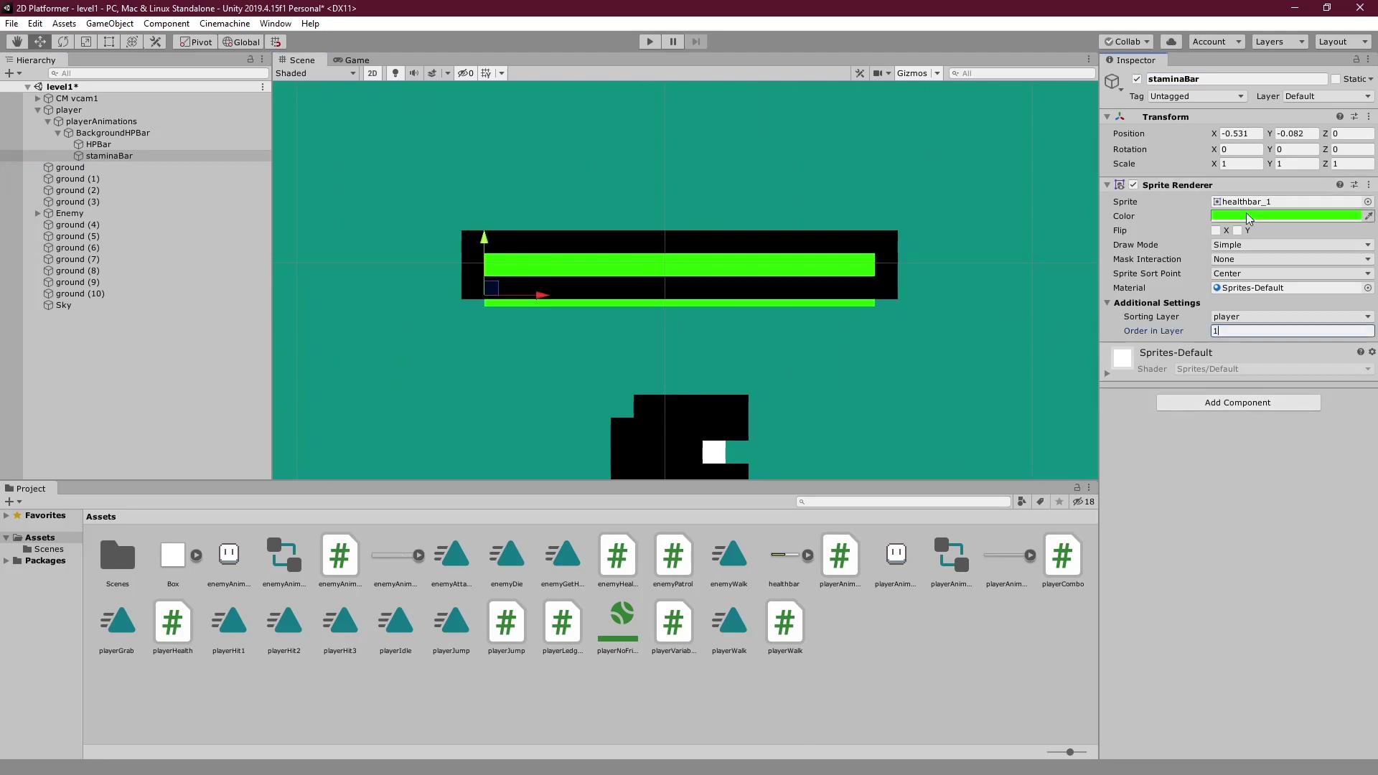
left_click(1229, 215)
left_click(796, 387)
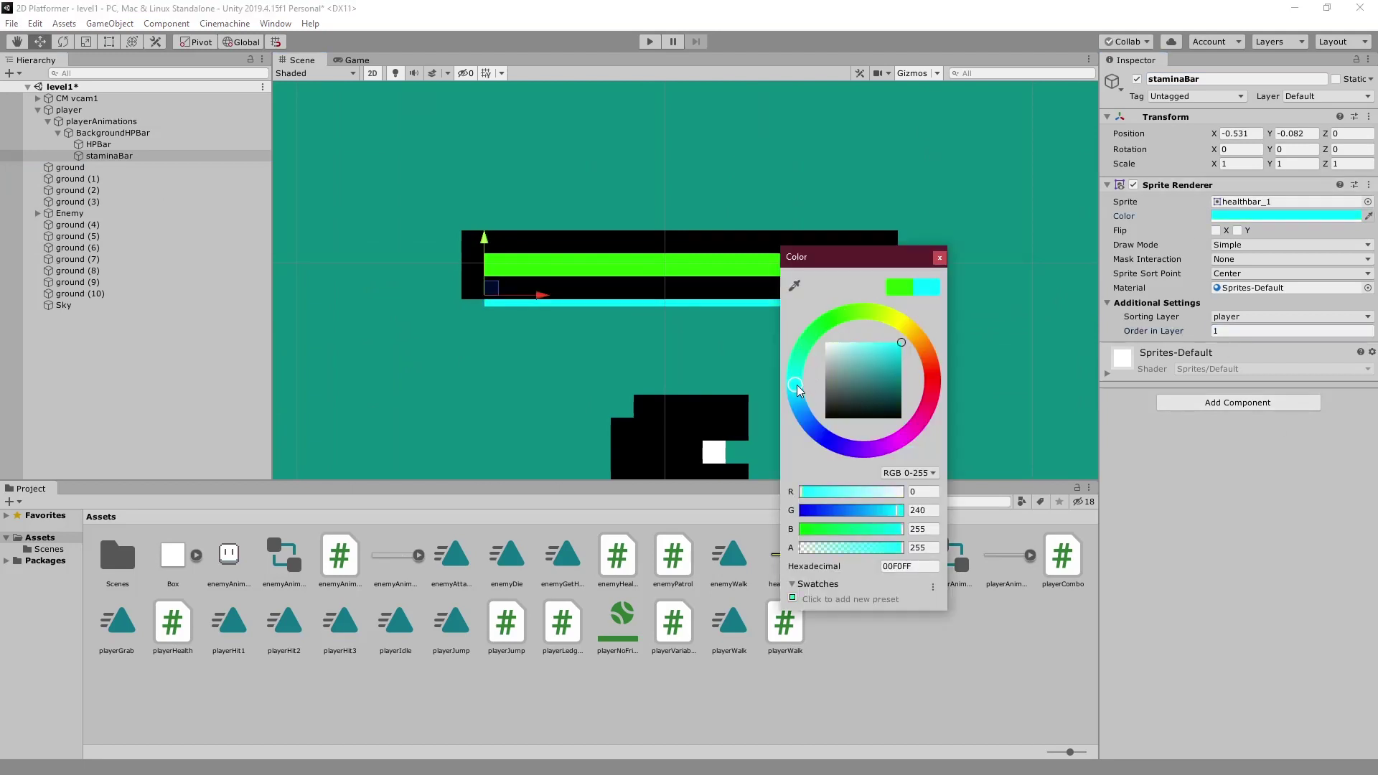
left_click_drag(798, 392, 796, 370)
left_click(939, 257)
Save the level1 scene.
scroll(859, 323, "down", 2)
scroll(873, 338, "down", 2)
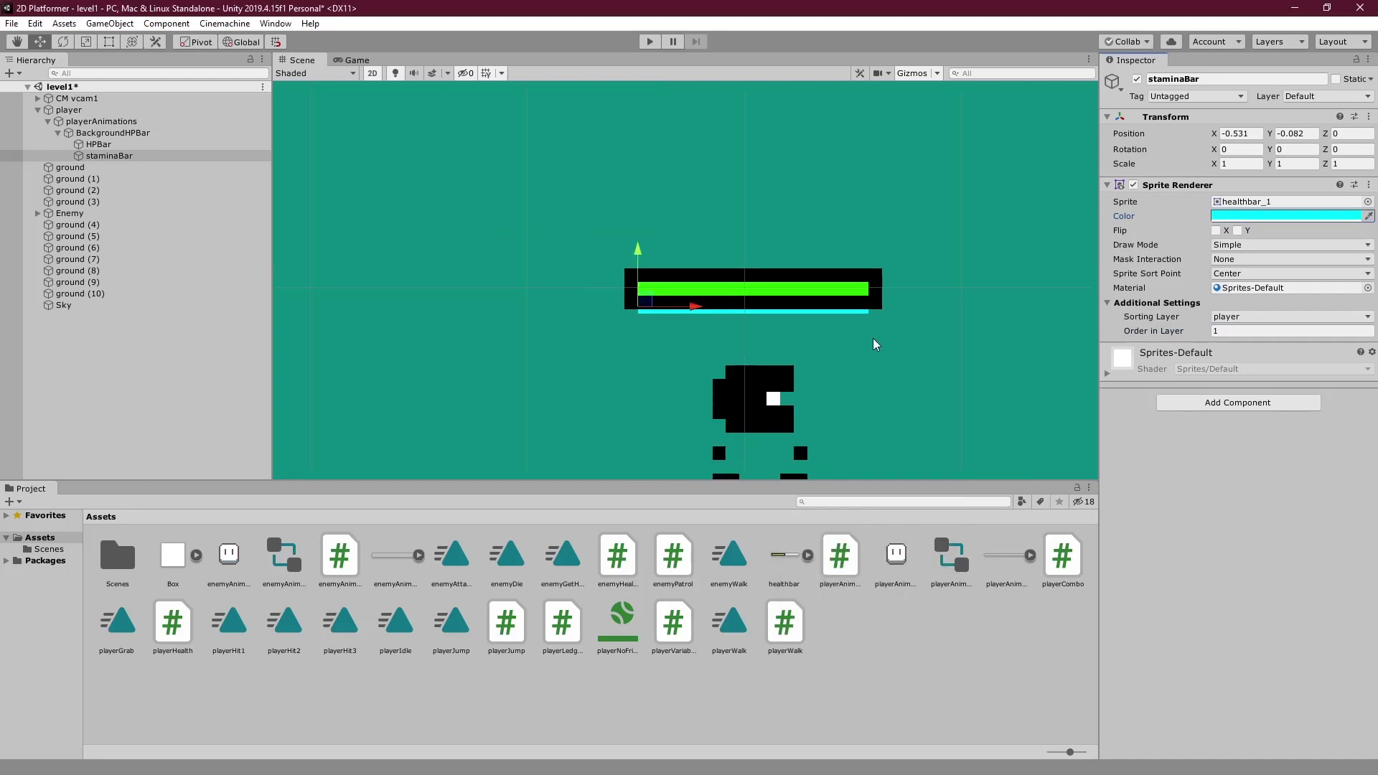
scroll(814, 296, "down", 1)
key("ctrl+s")
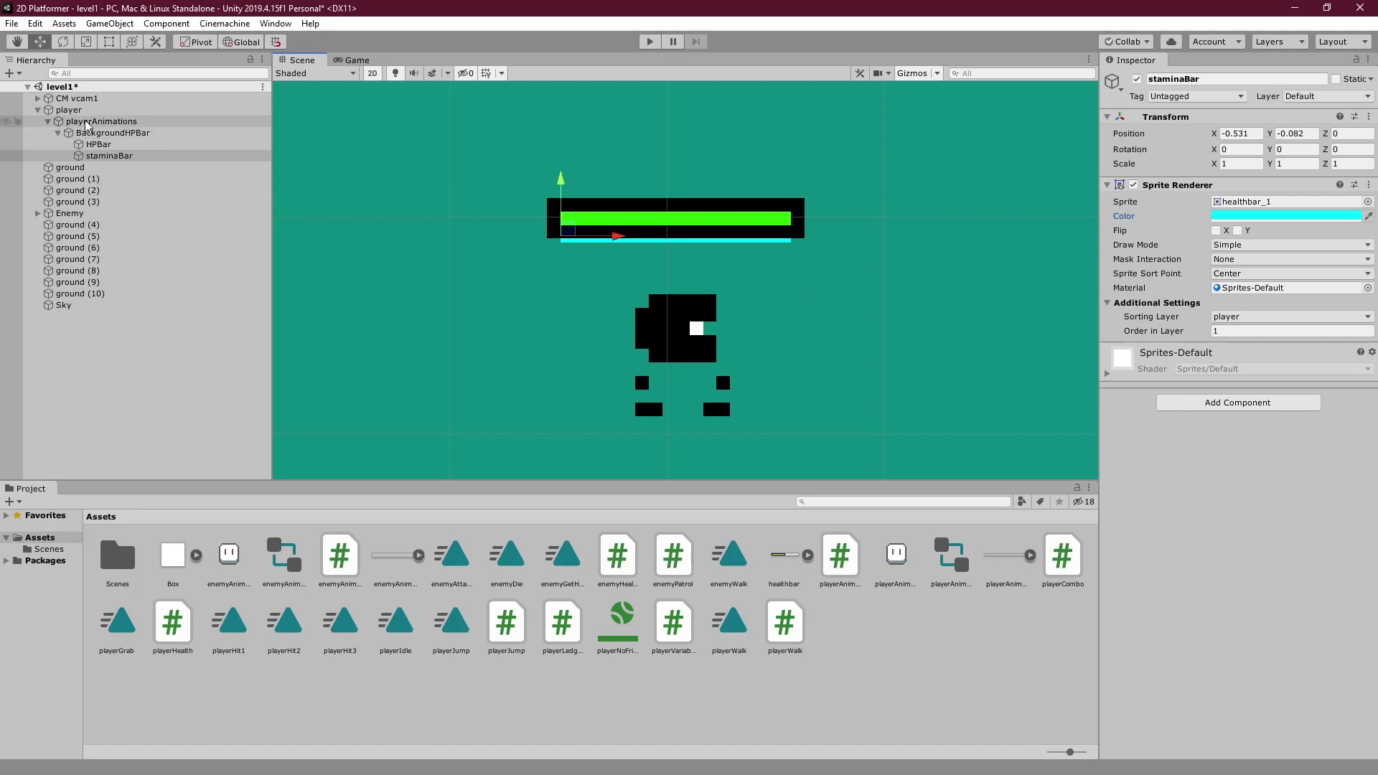
Add a new script component named playerSprint to the player.
left_click(97, 110)
left_click(1227, 352)
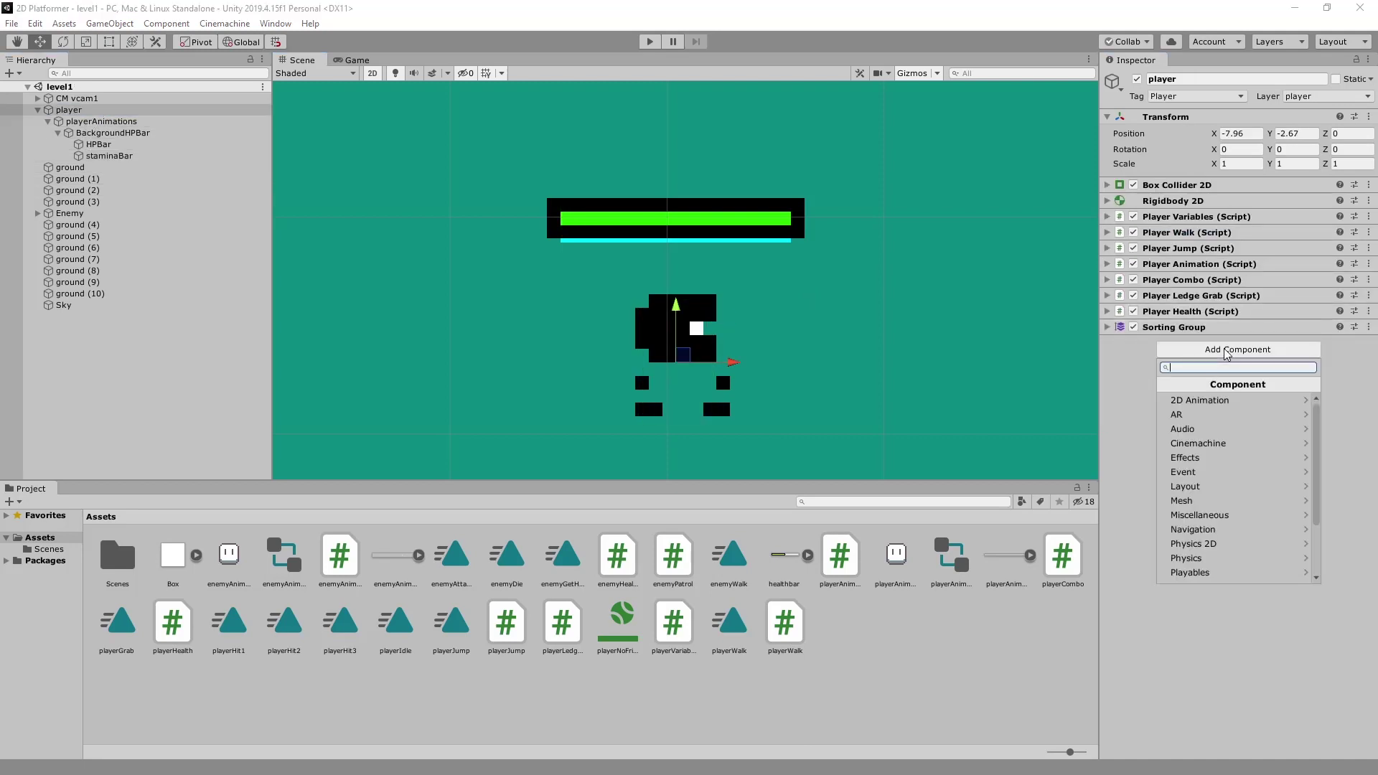
type("playerSprint")
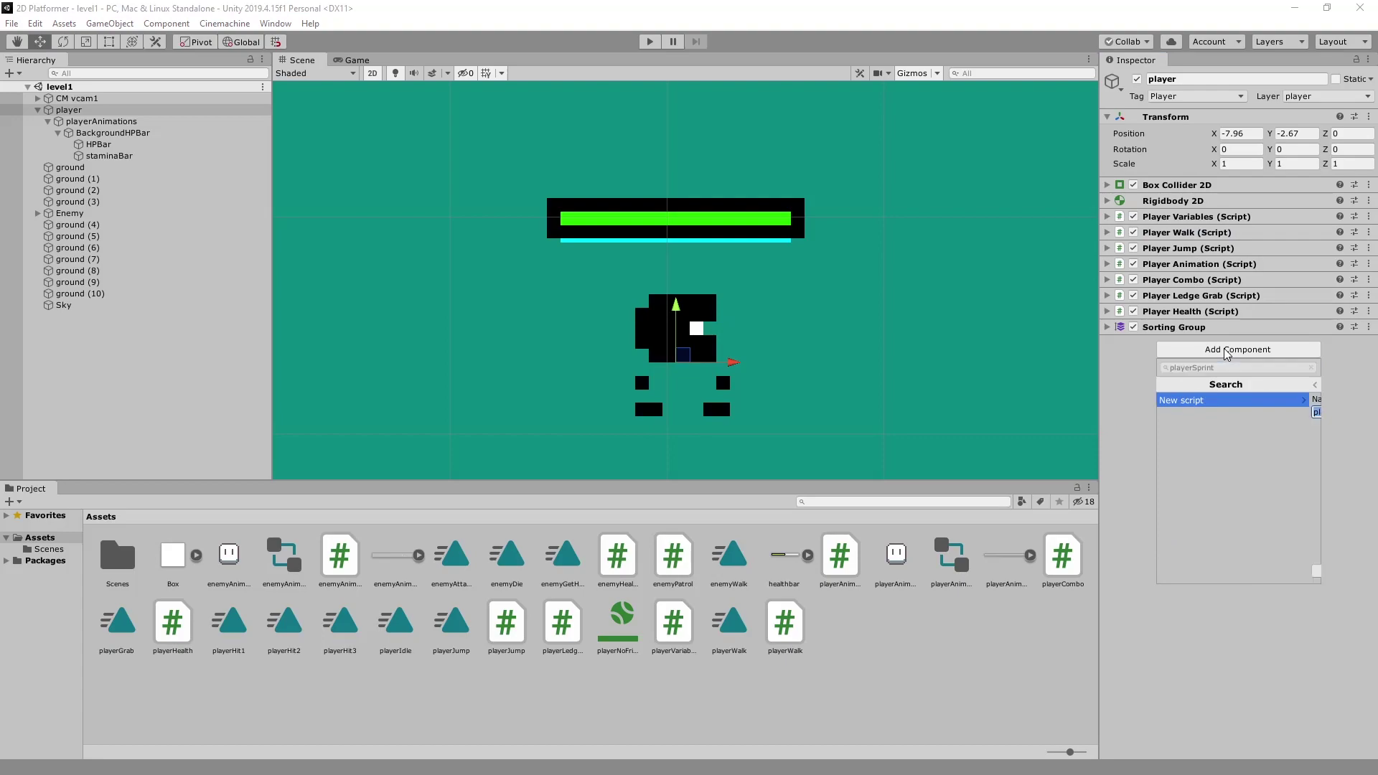
key("Return")
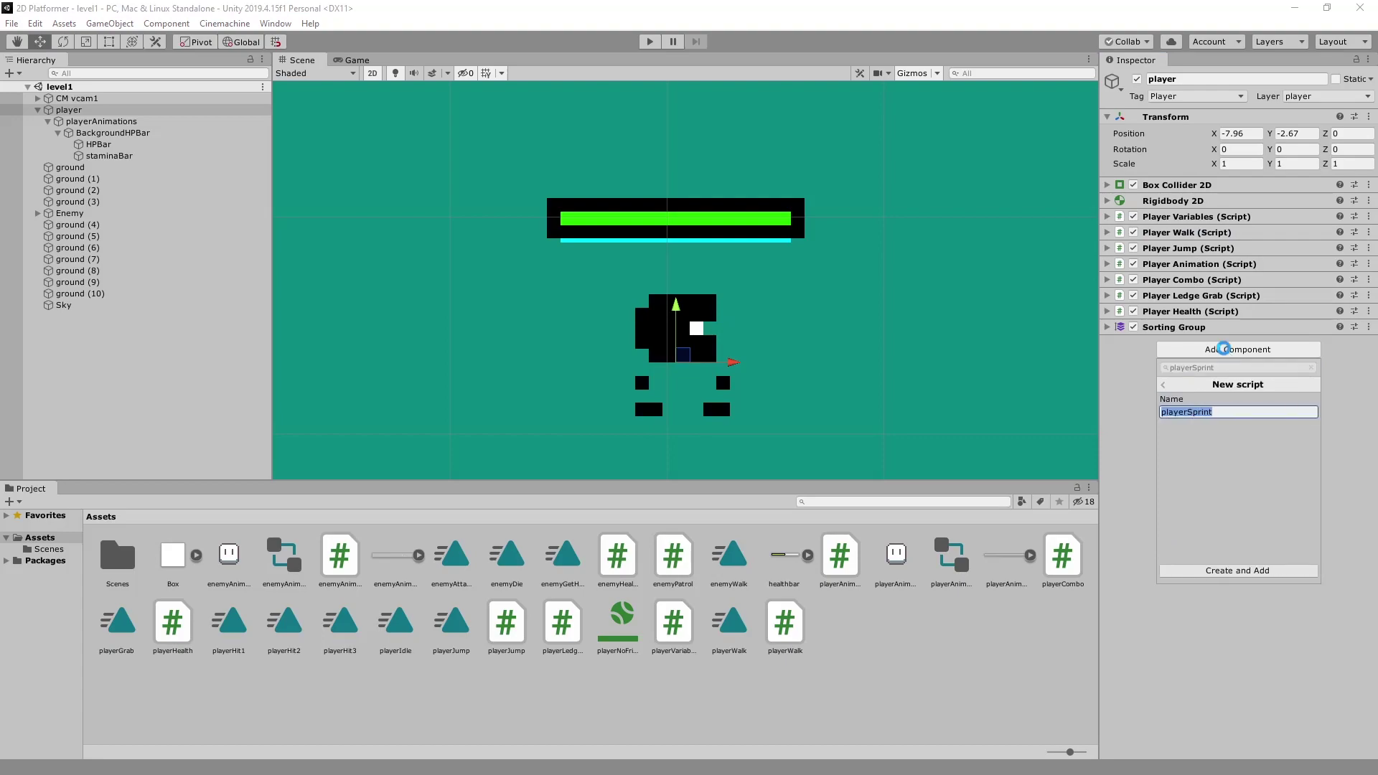
key("Return")
left_click_drag(90, 169, 337, 168)
Declare totalStamina and stamina floats and a public GameObject staminaBar in playerSprint.
key("Return")
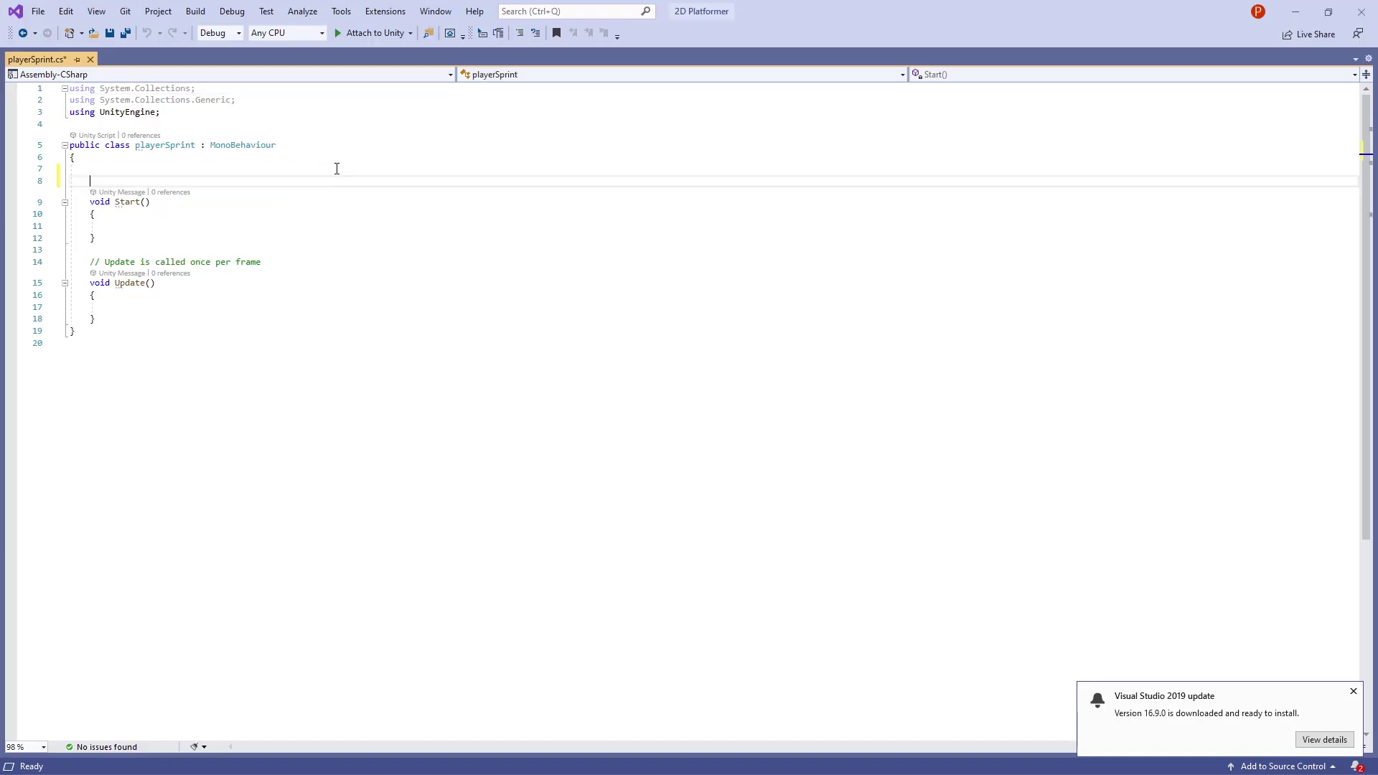
key("Up")
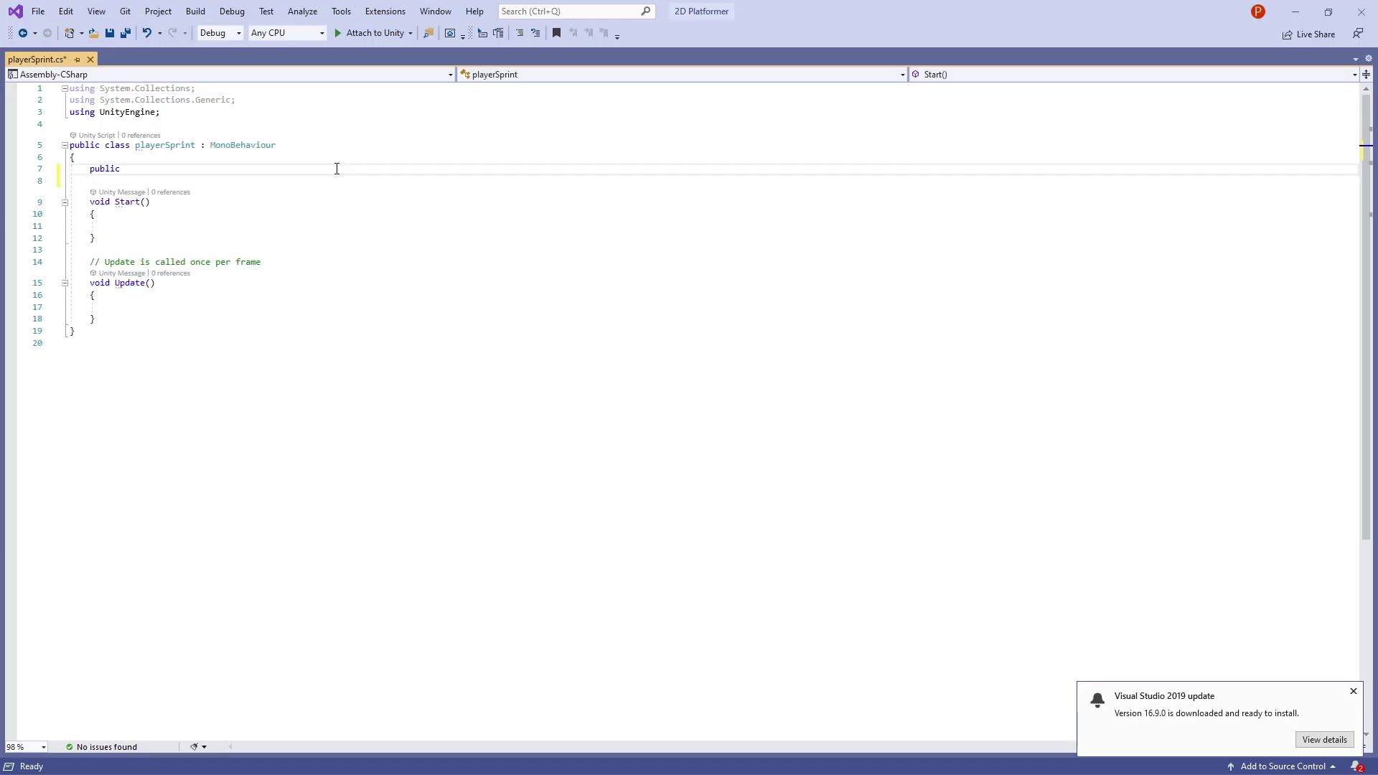
type("float totalStamina;")
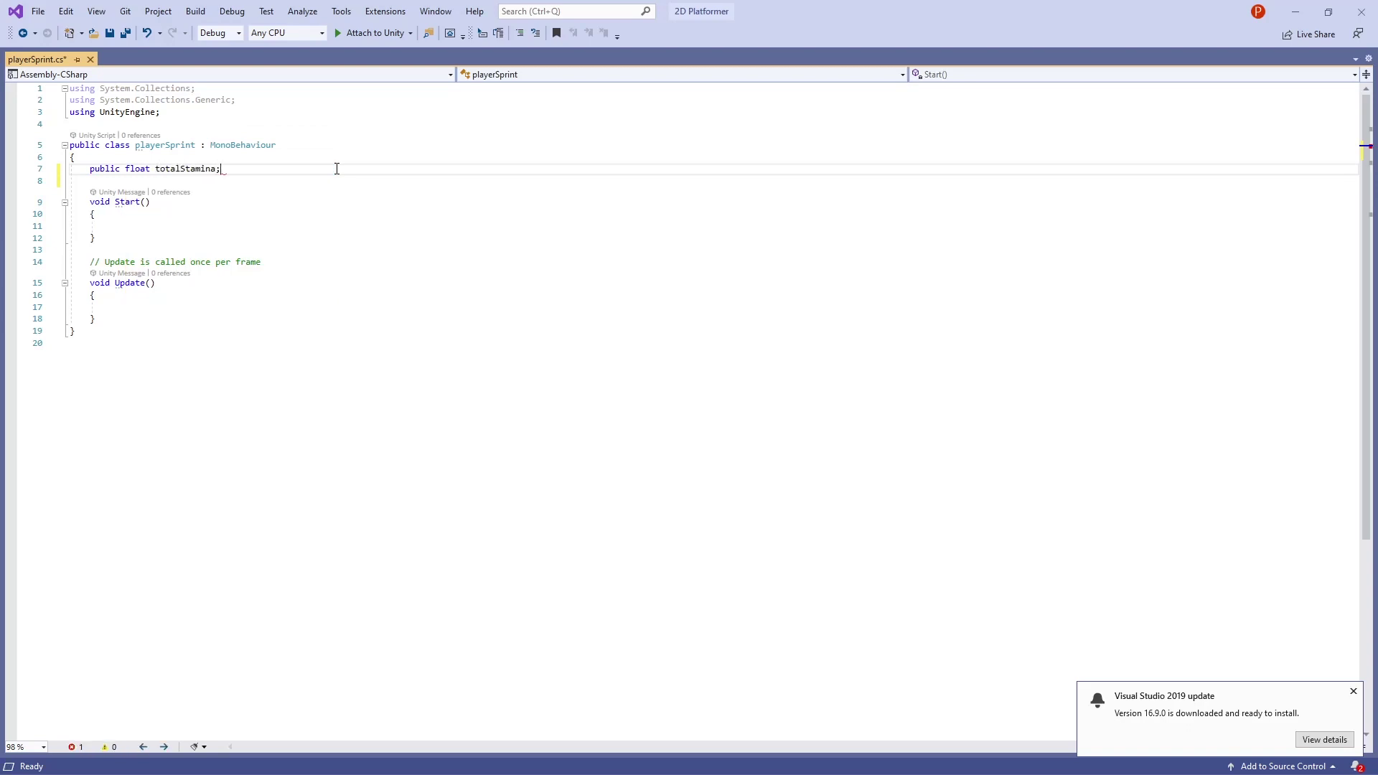
key("Return")
type("public ")
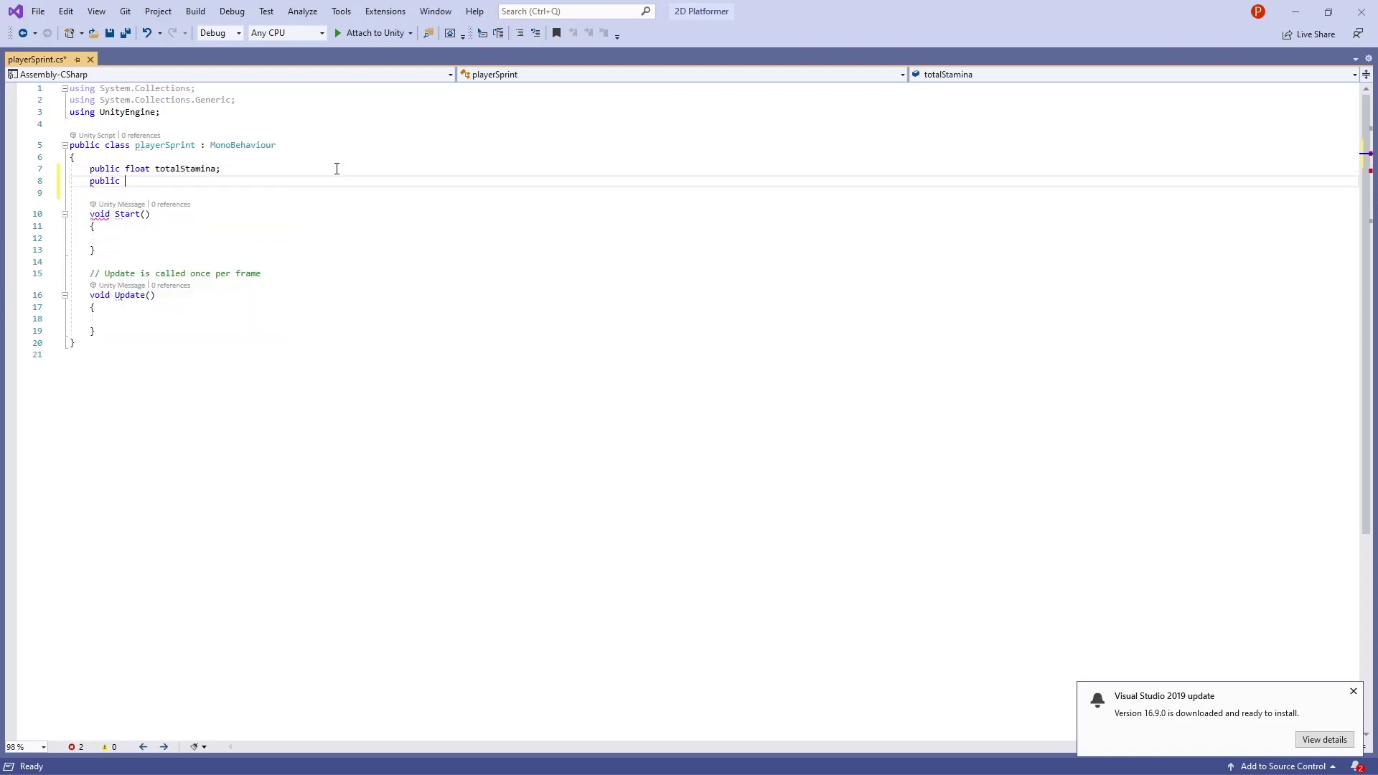
type("float stamina;")
key("Return")
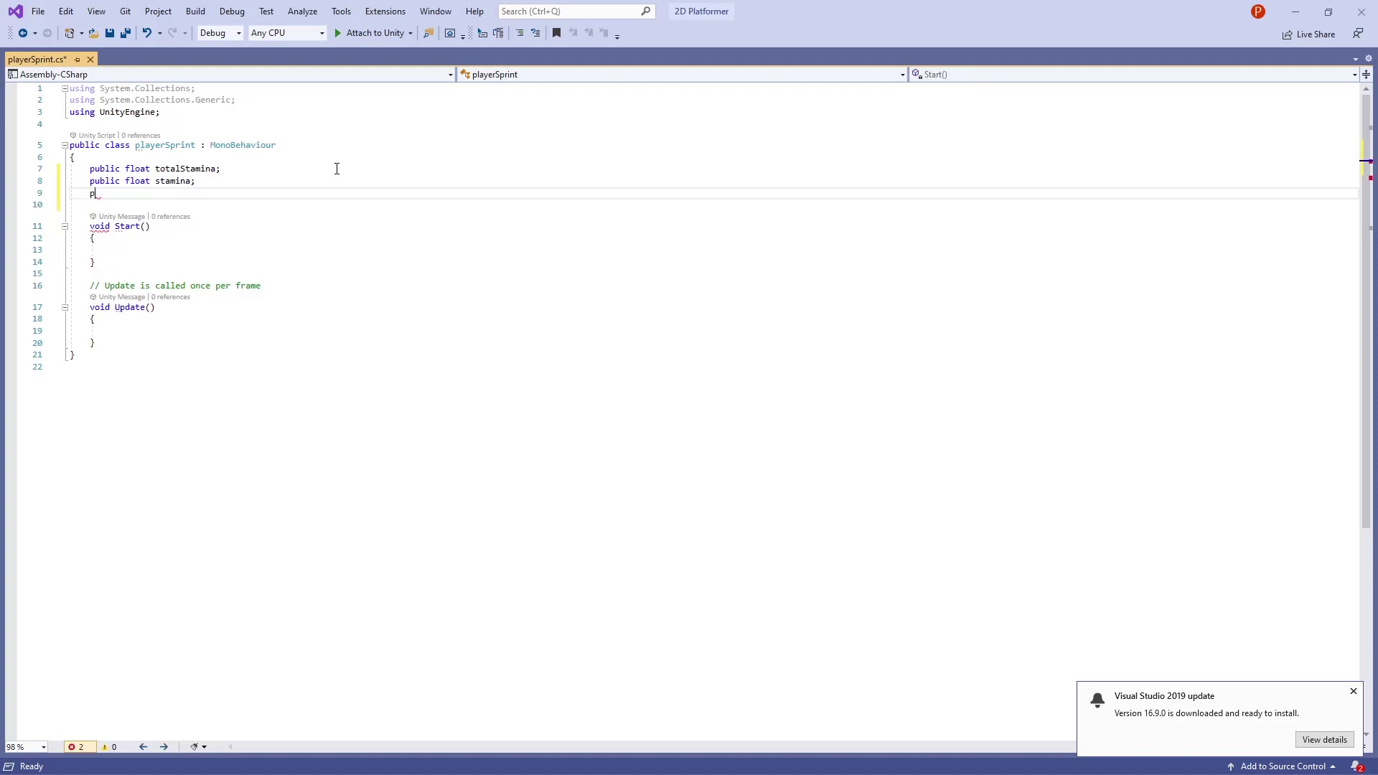
type("public GameObject ")
type("stamin")
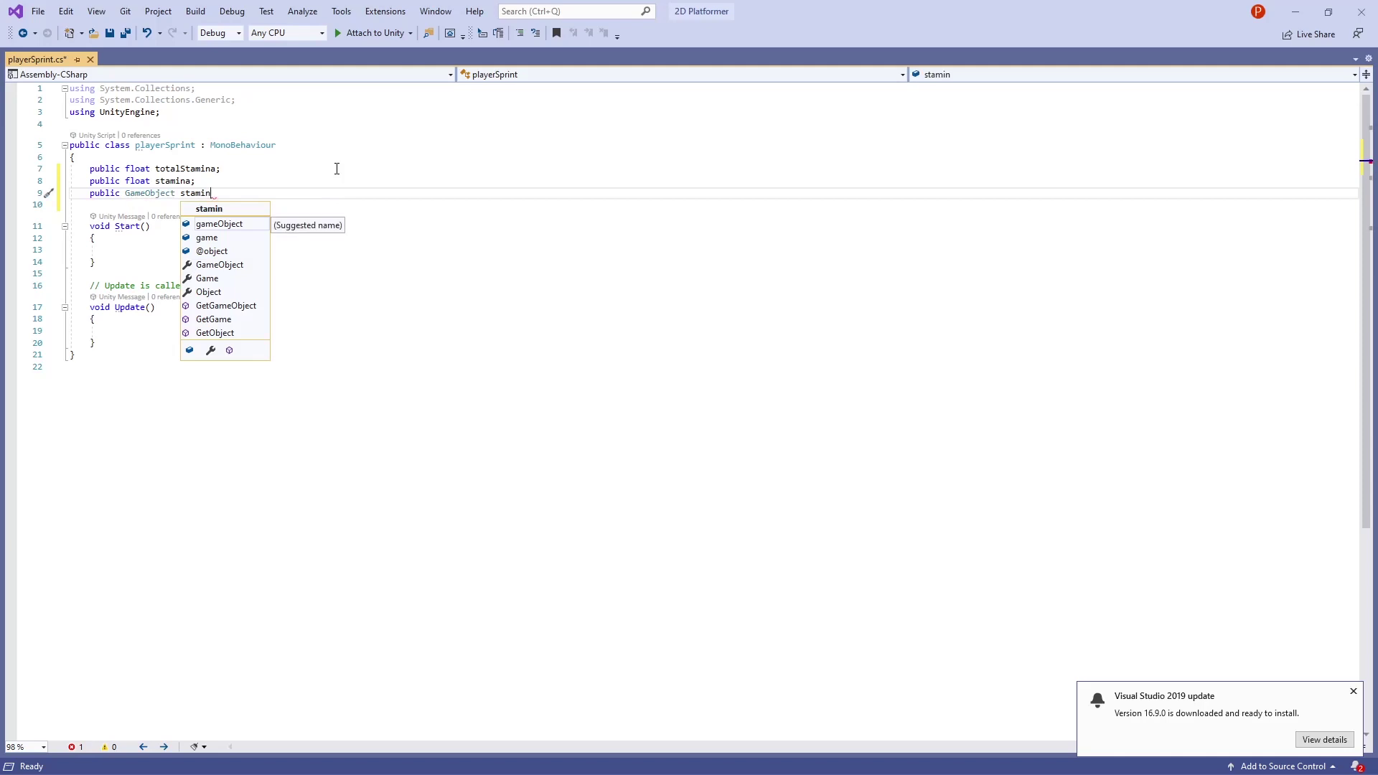
type("aBar;")
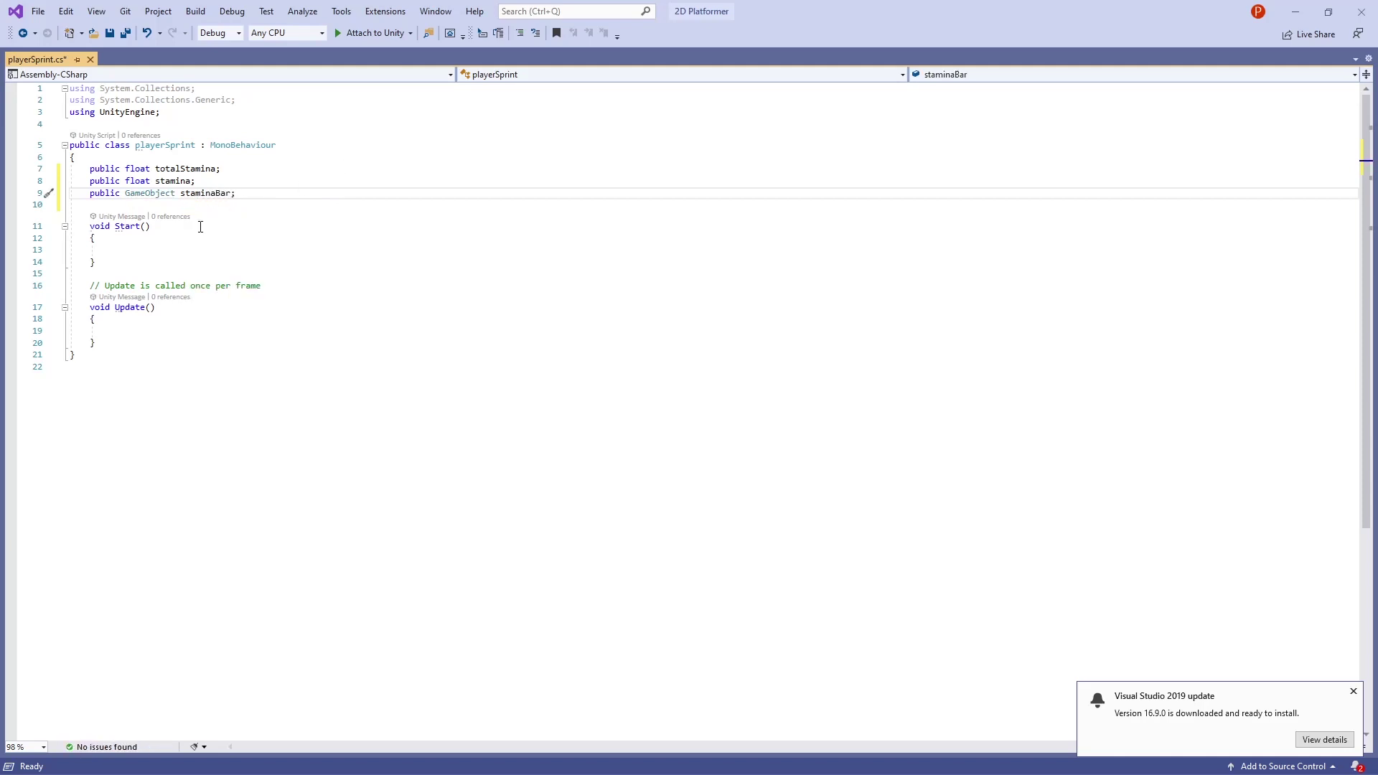
Rename Start to Awake, set stamina = totalStamina inside it, and save.
double_click(127, 227)
type("Awake")
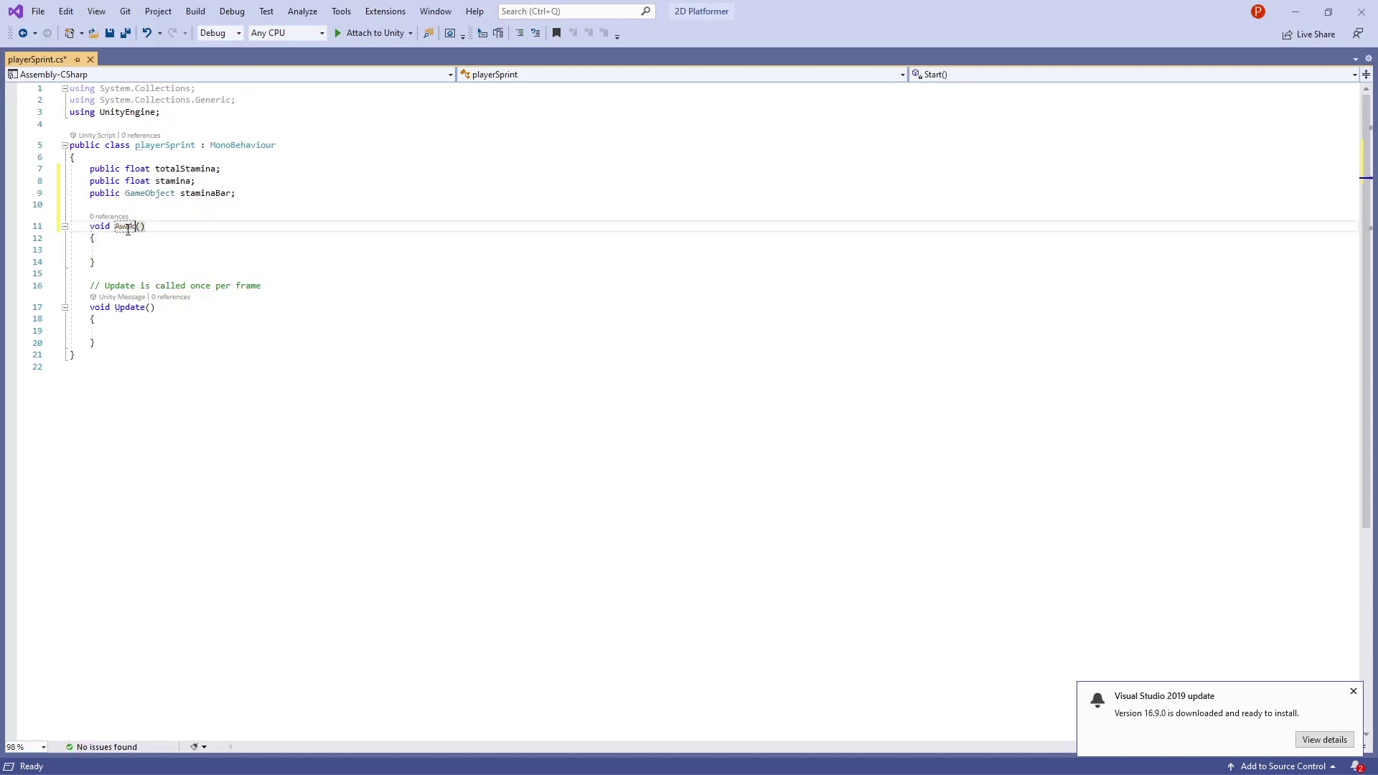
left_click(185, 251)
type("stamina = to")
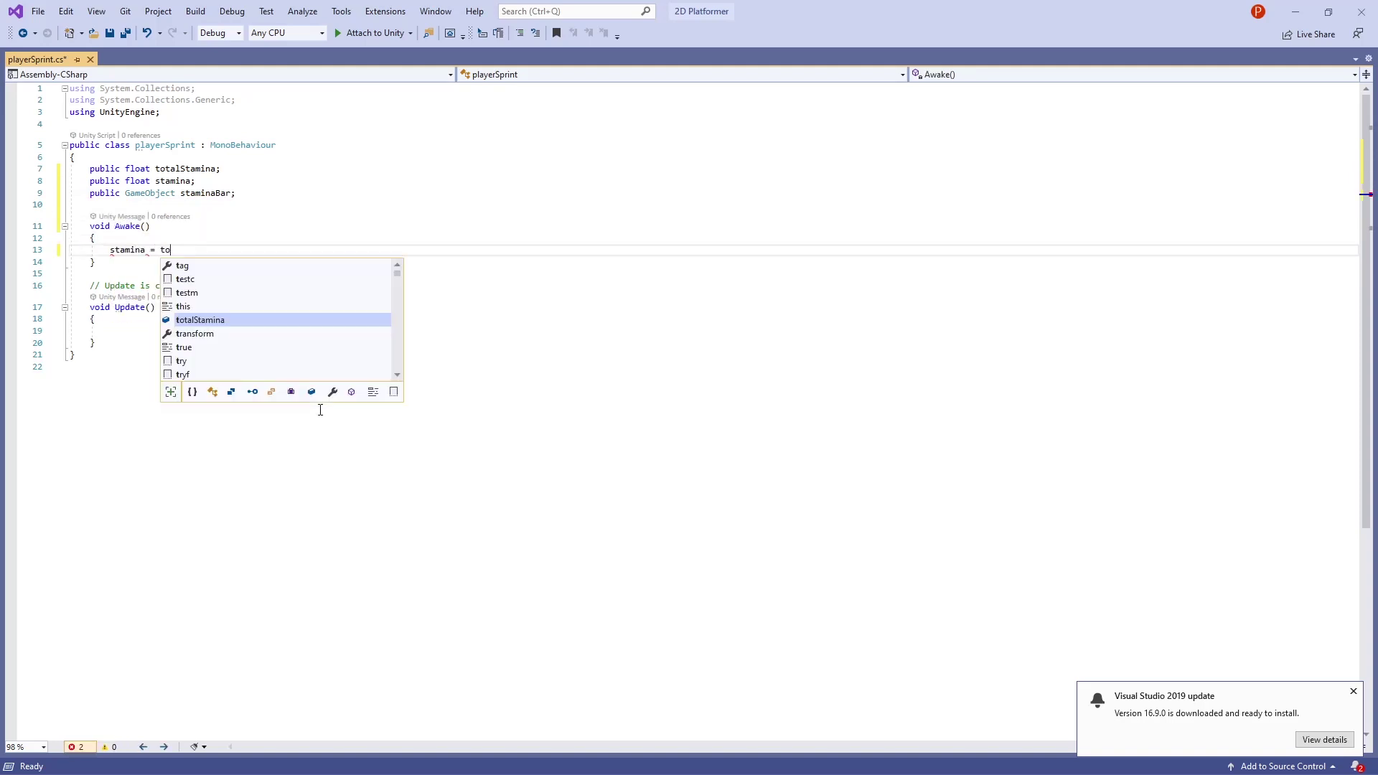
type("tal")
key("Tab")
key("ctrl+s")
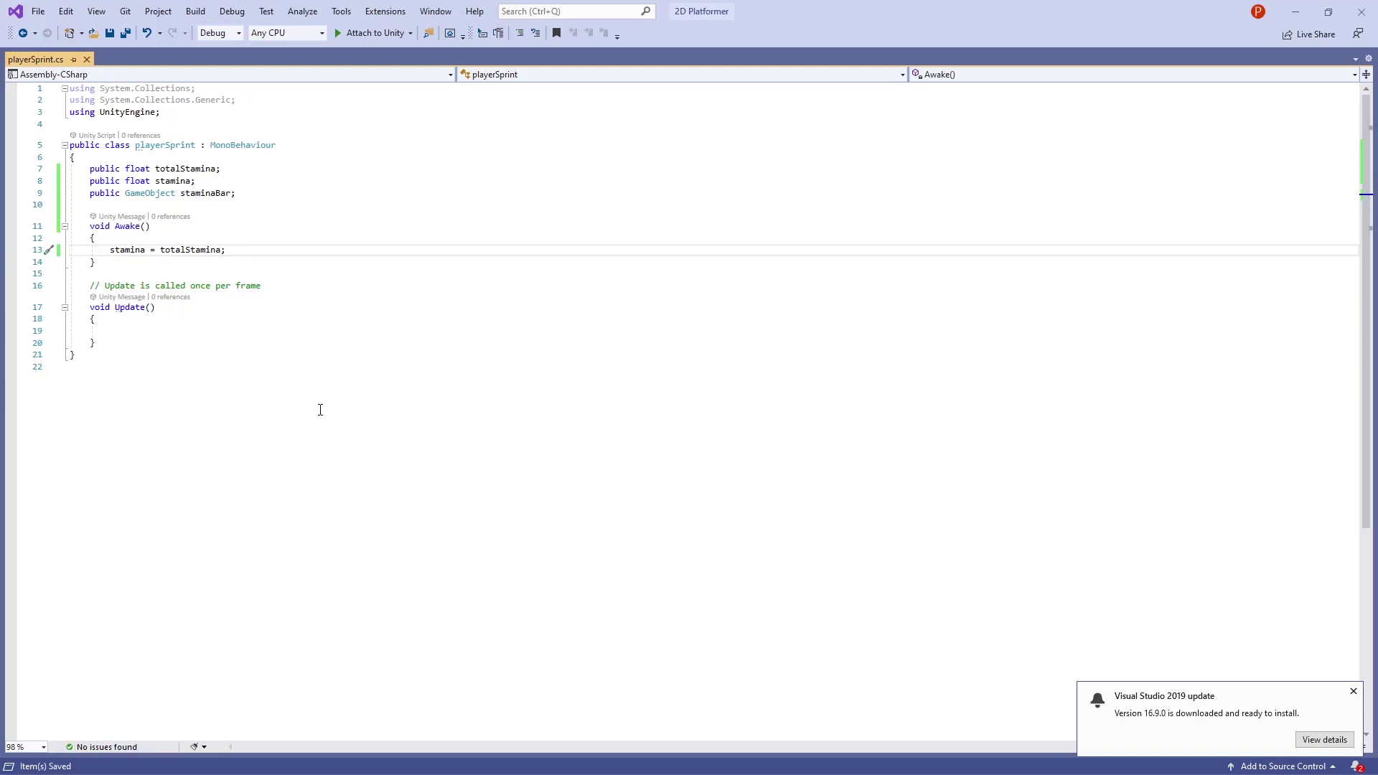
In the Inspector, set Total Stamina to 100 and assign staminaBar to Stamina Bar.
triple_click(144, 286)
key("alt+Tab")
left_click(1249, 374)
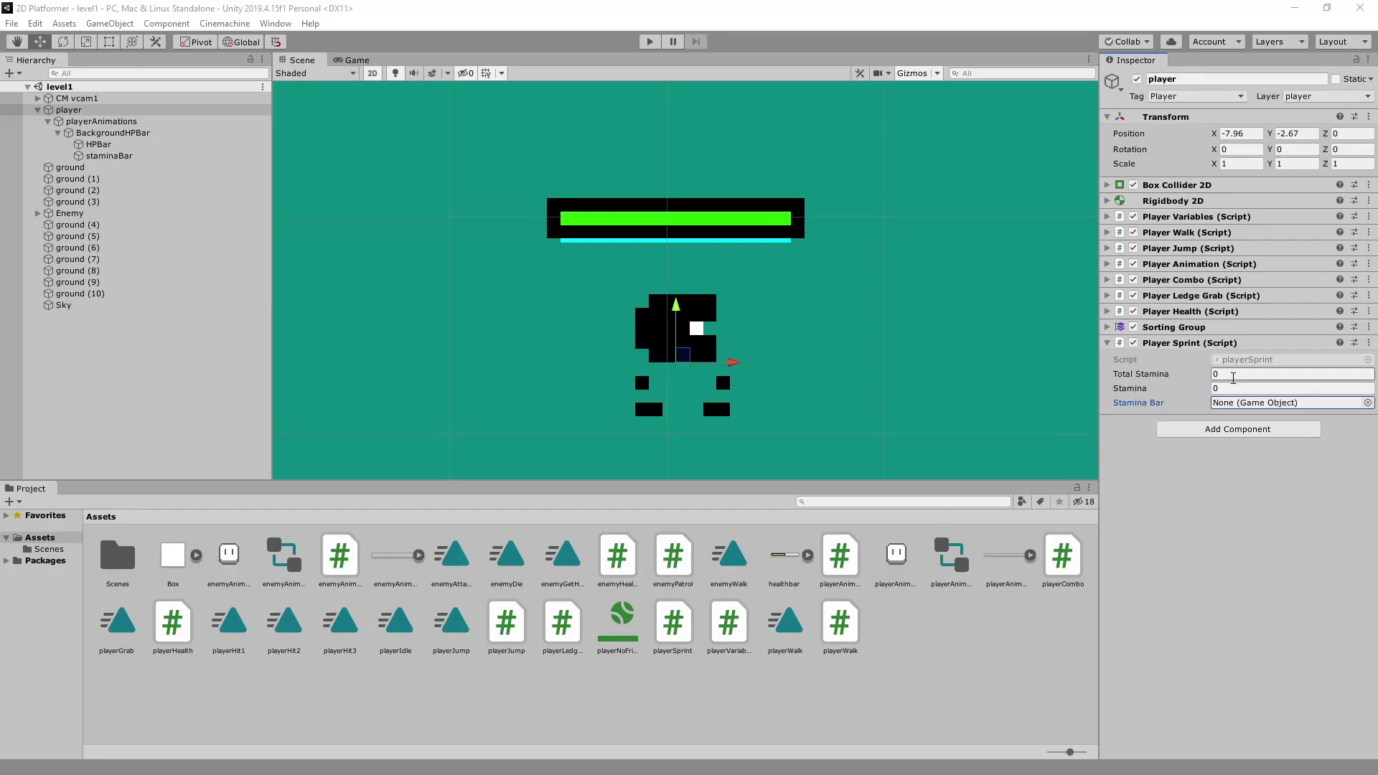
type("100")
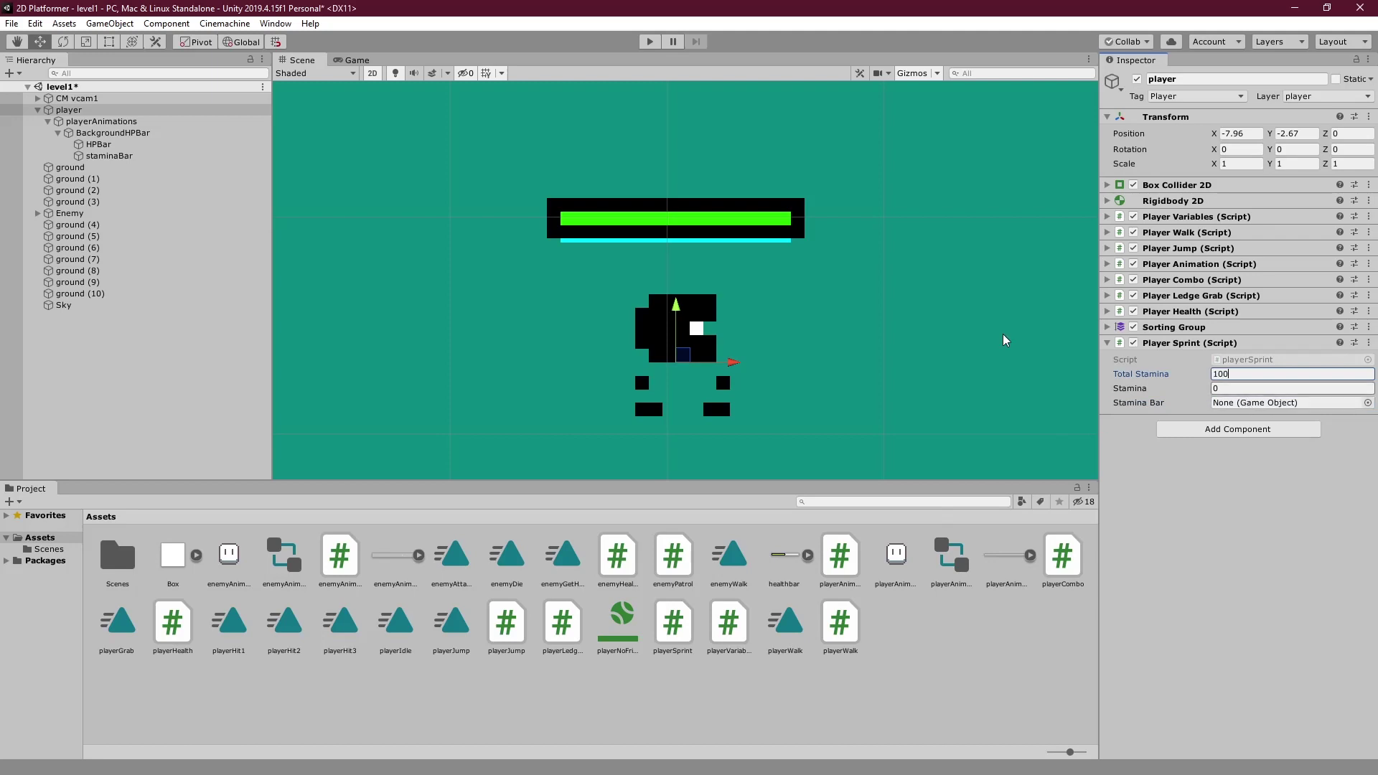
left_click_drag(143, 156, 1249, 403)
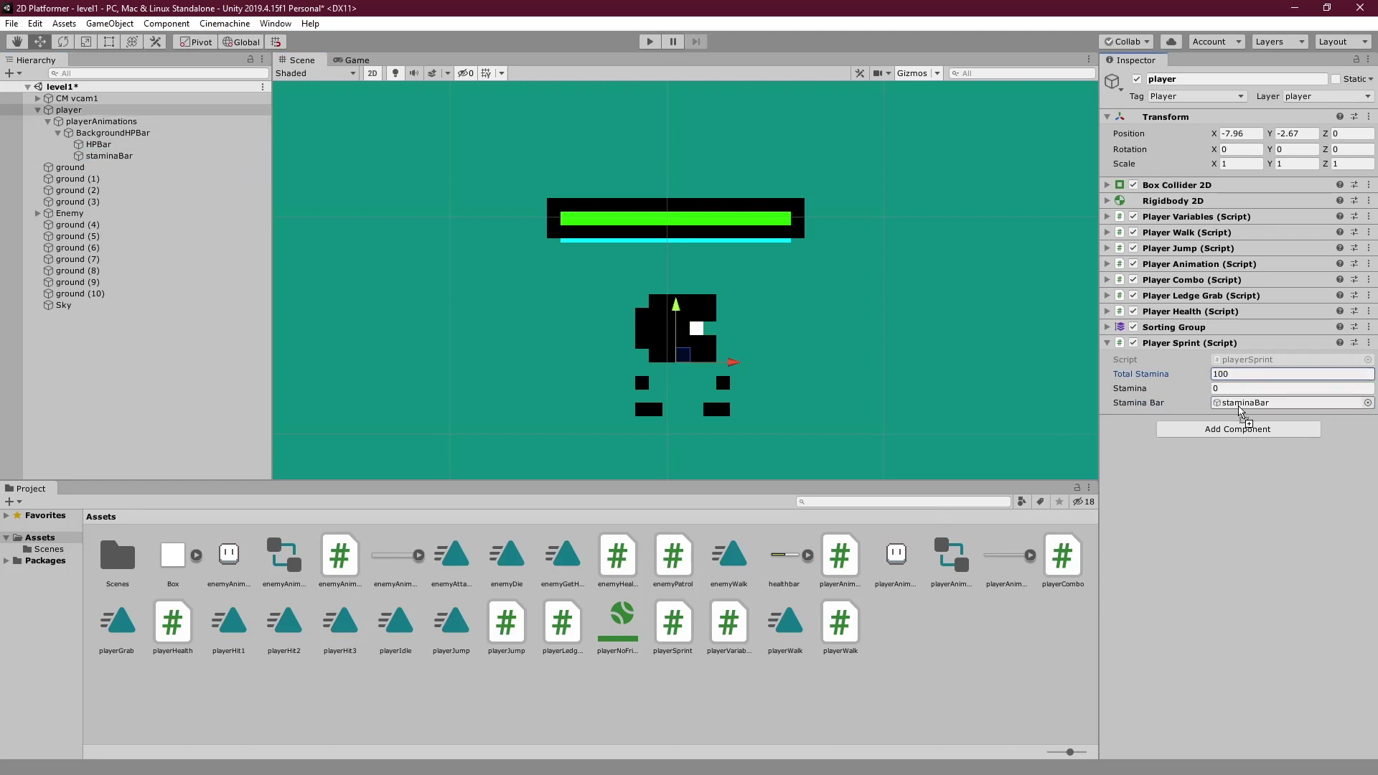
right_click(1165, 215)
left_click(1209, 358)
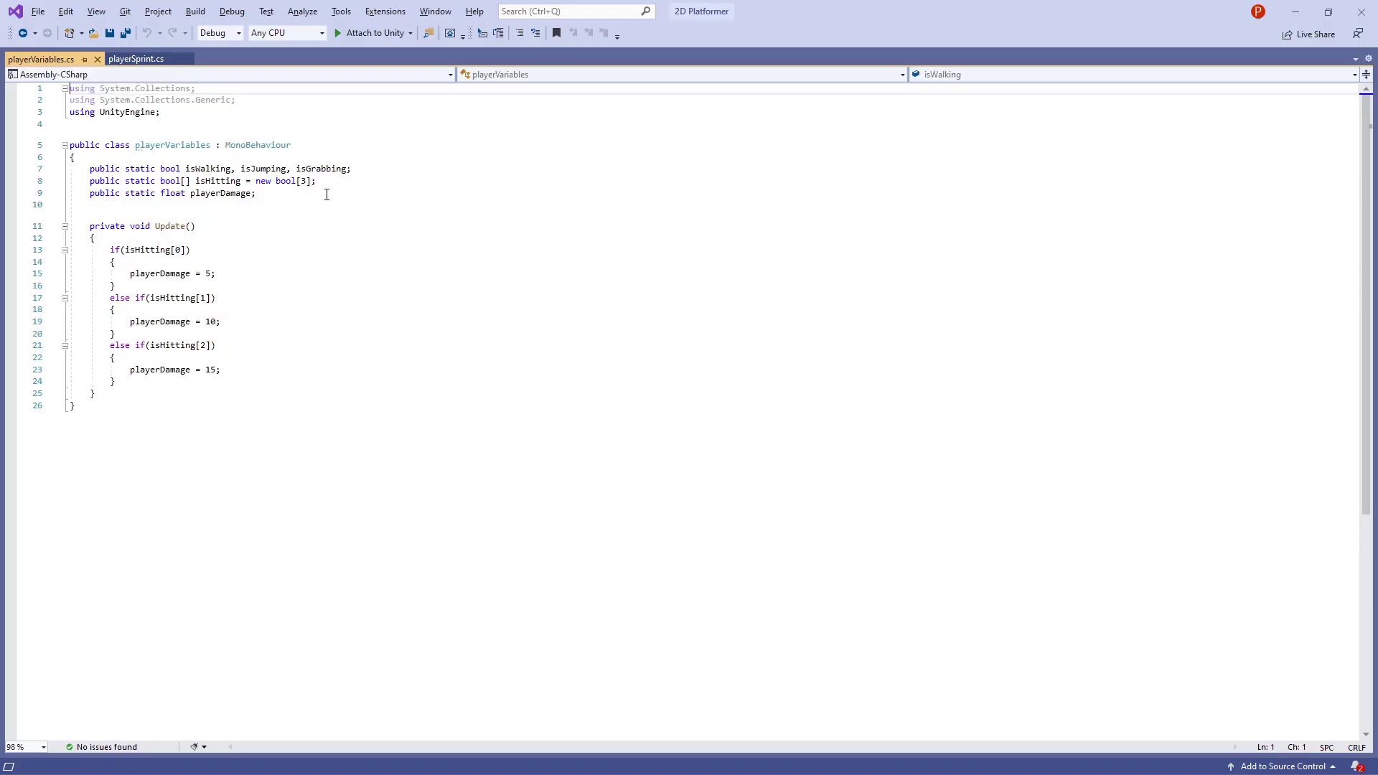
Add isRunning to playerVariables' bool list and save.
type(", isRunning")
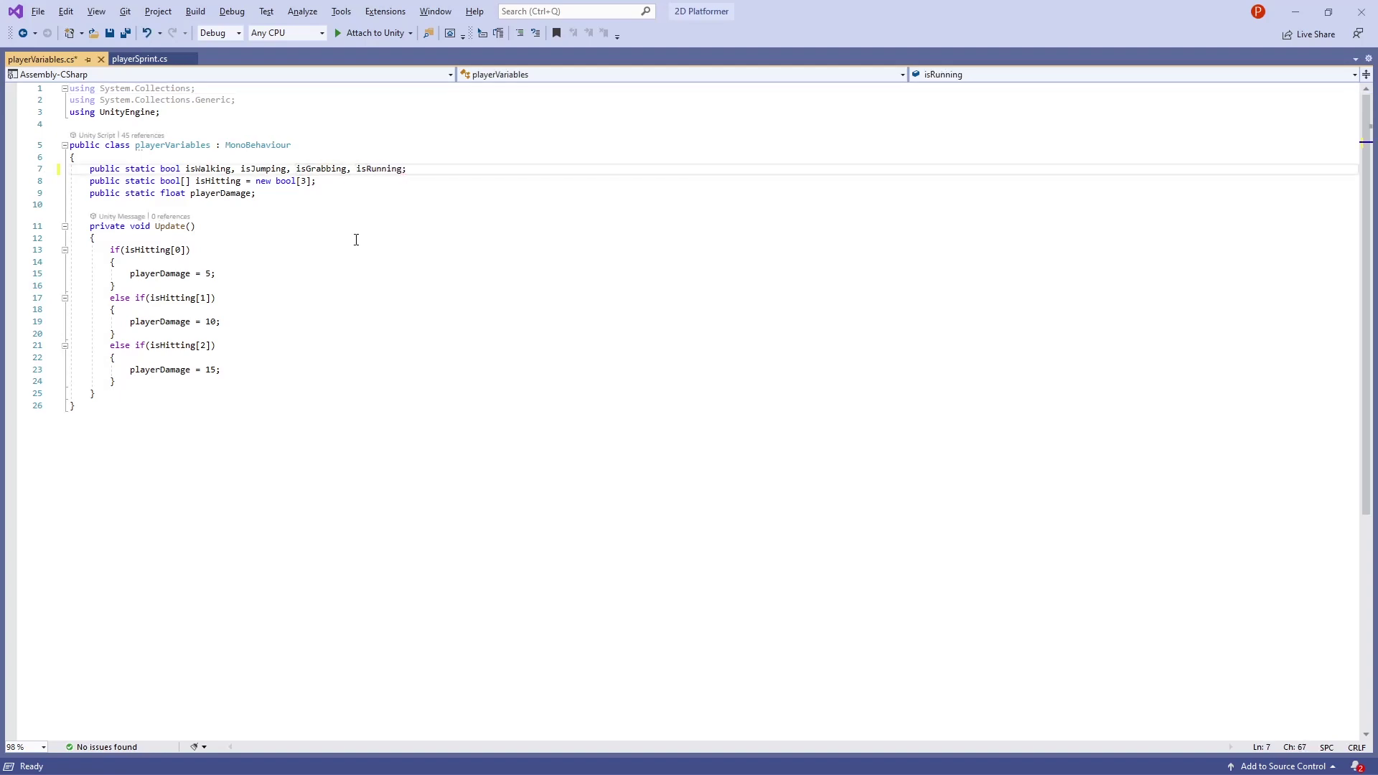
key("ctrl+s")
key("ctrl+Tab")
Write the Space-held sprint branch: isRunning true and stamina -= 0.5f, else isRunning false.
type("if(")
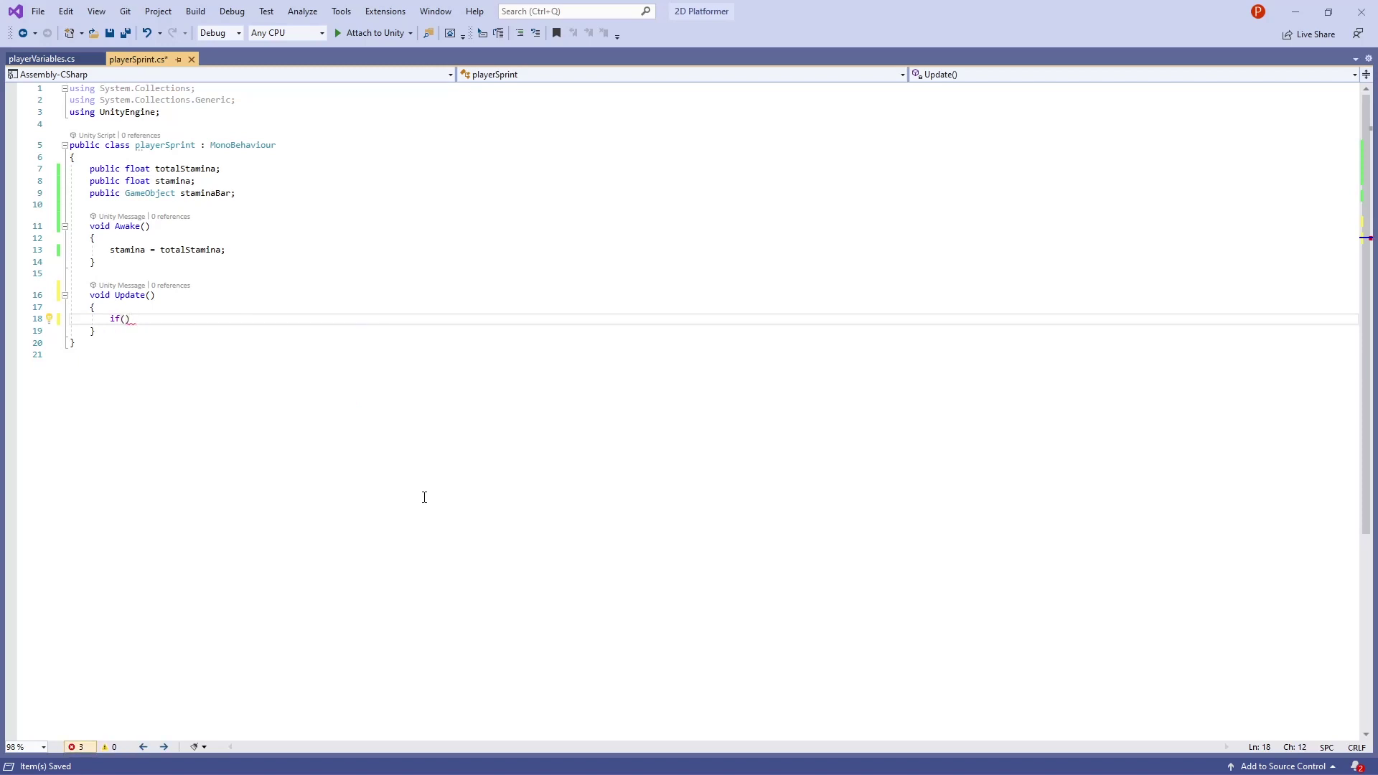
type("Input.GetKey(key")
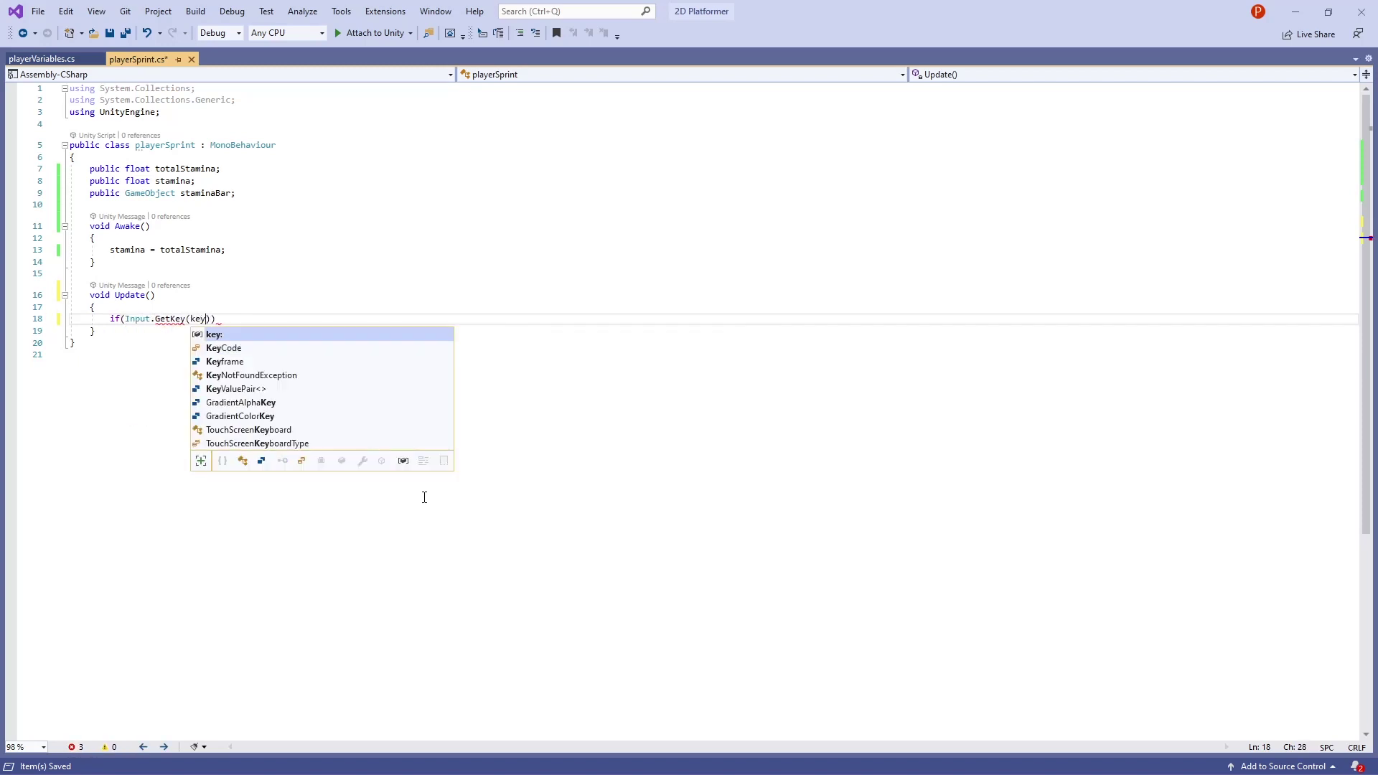
type("Code.Space) ")
type(" stamina")
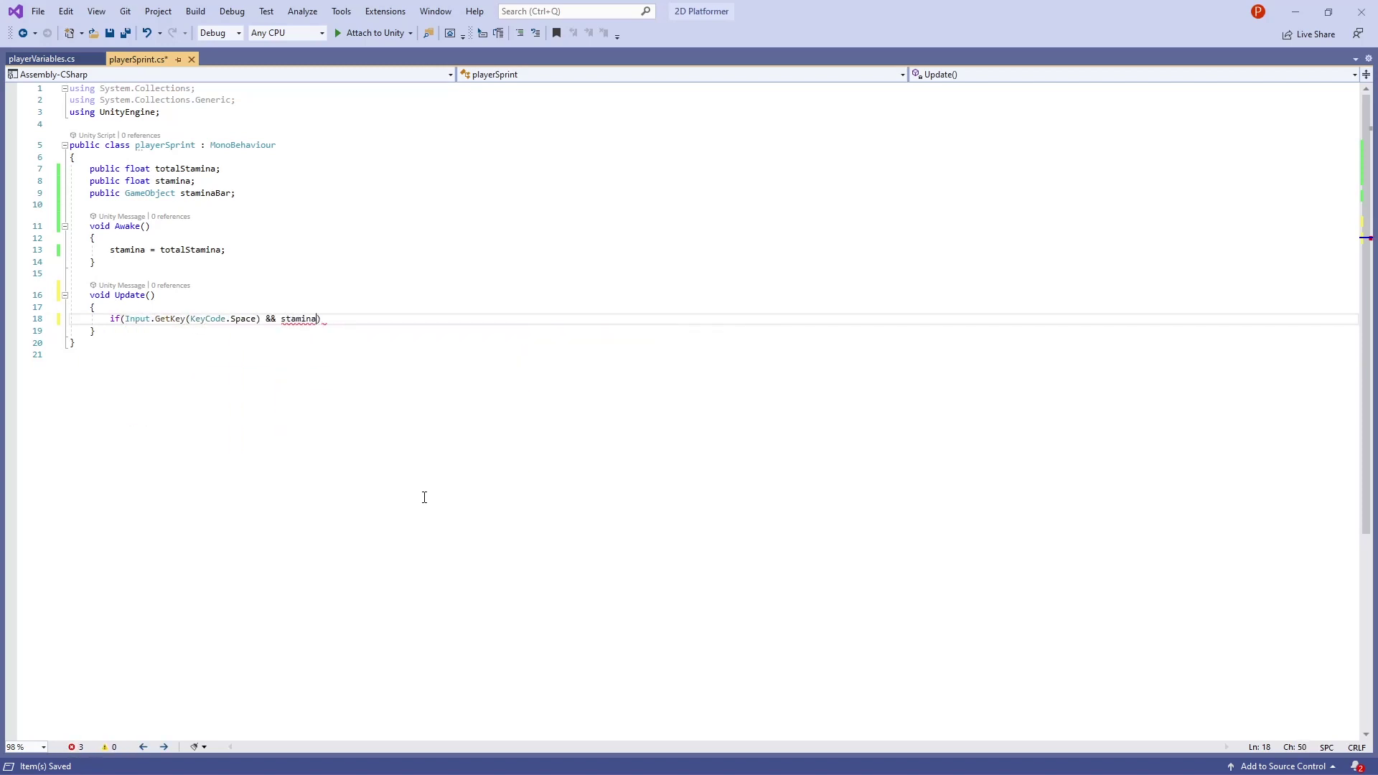
key("Return")
type("{")
key("Return")
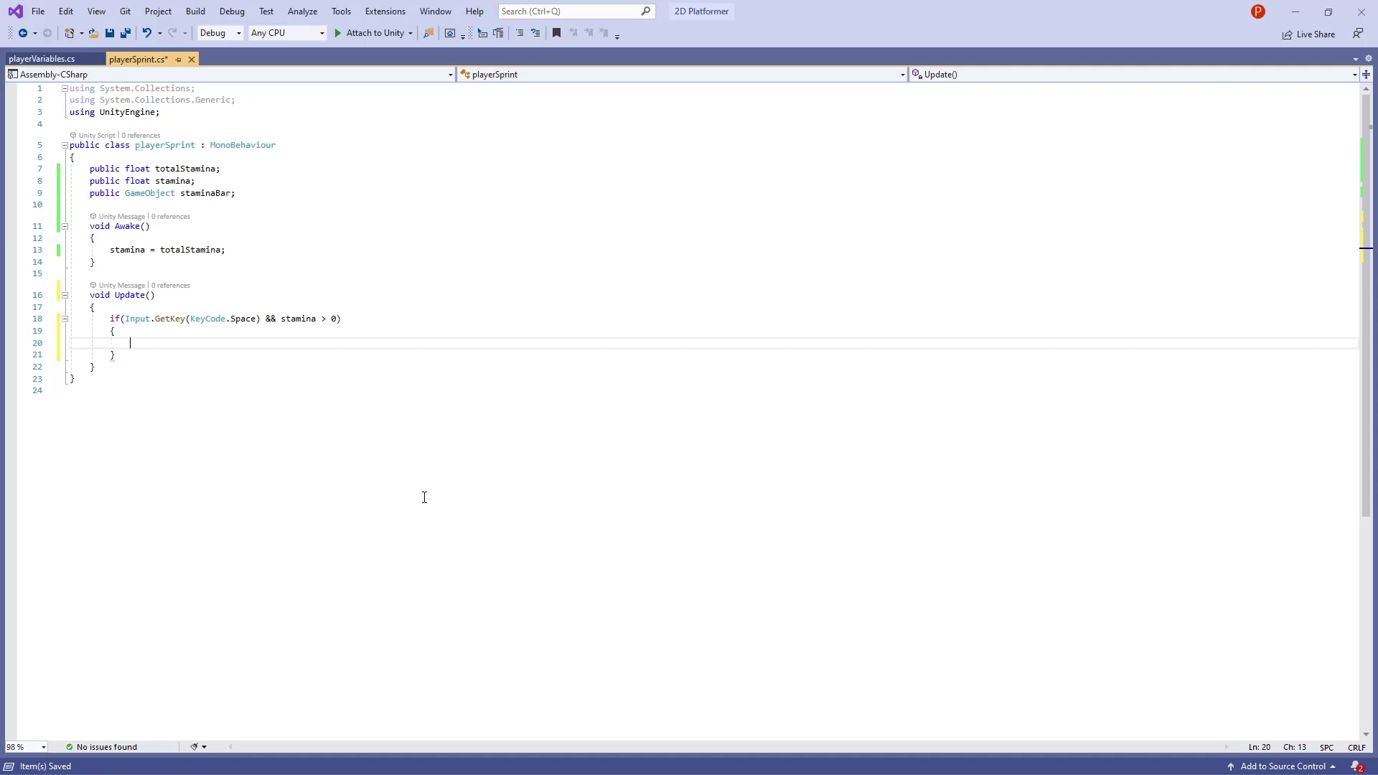
type("playerVariables.isRunning = true;")
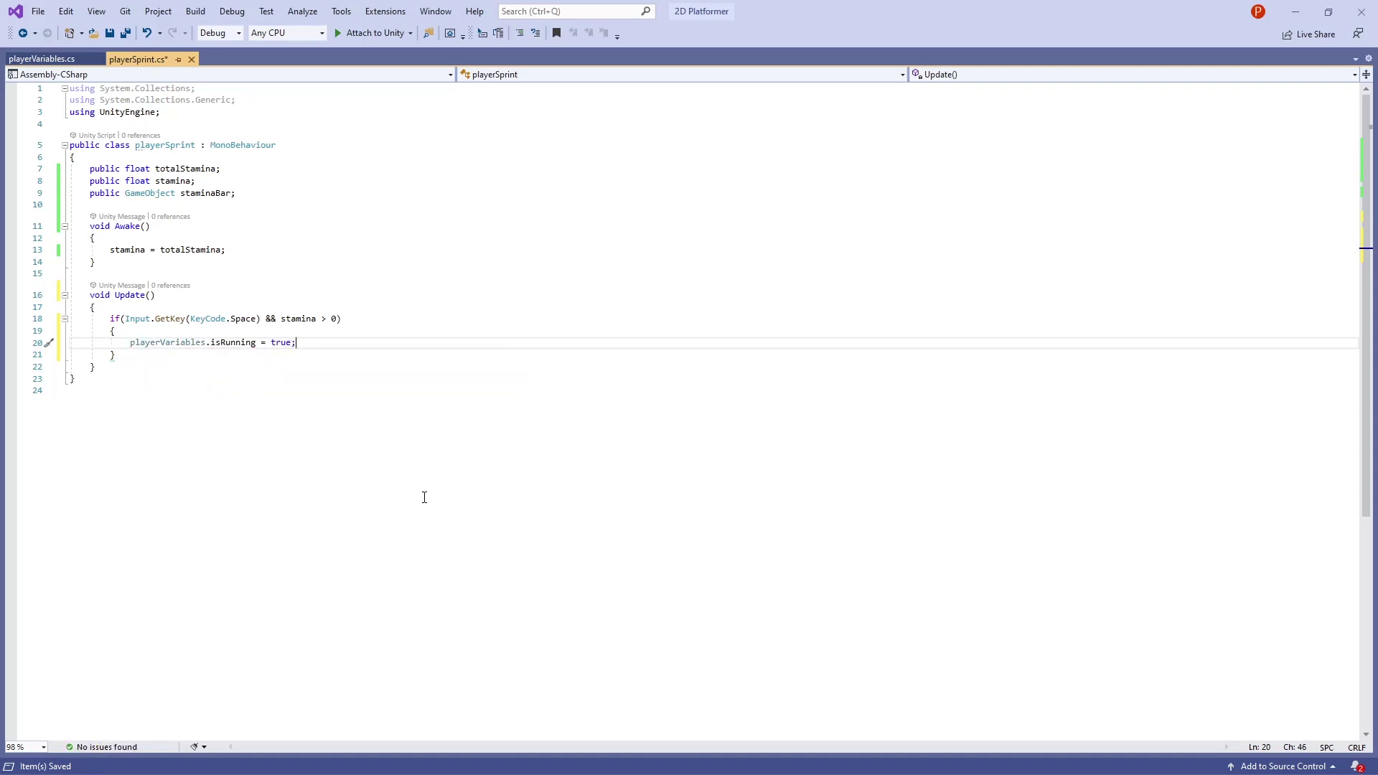
key("Return")
type("stamina -= 0.5f;")
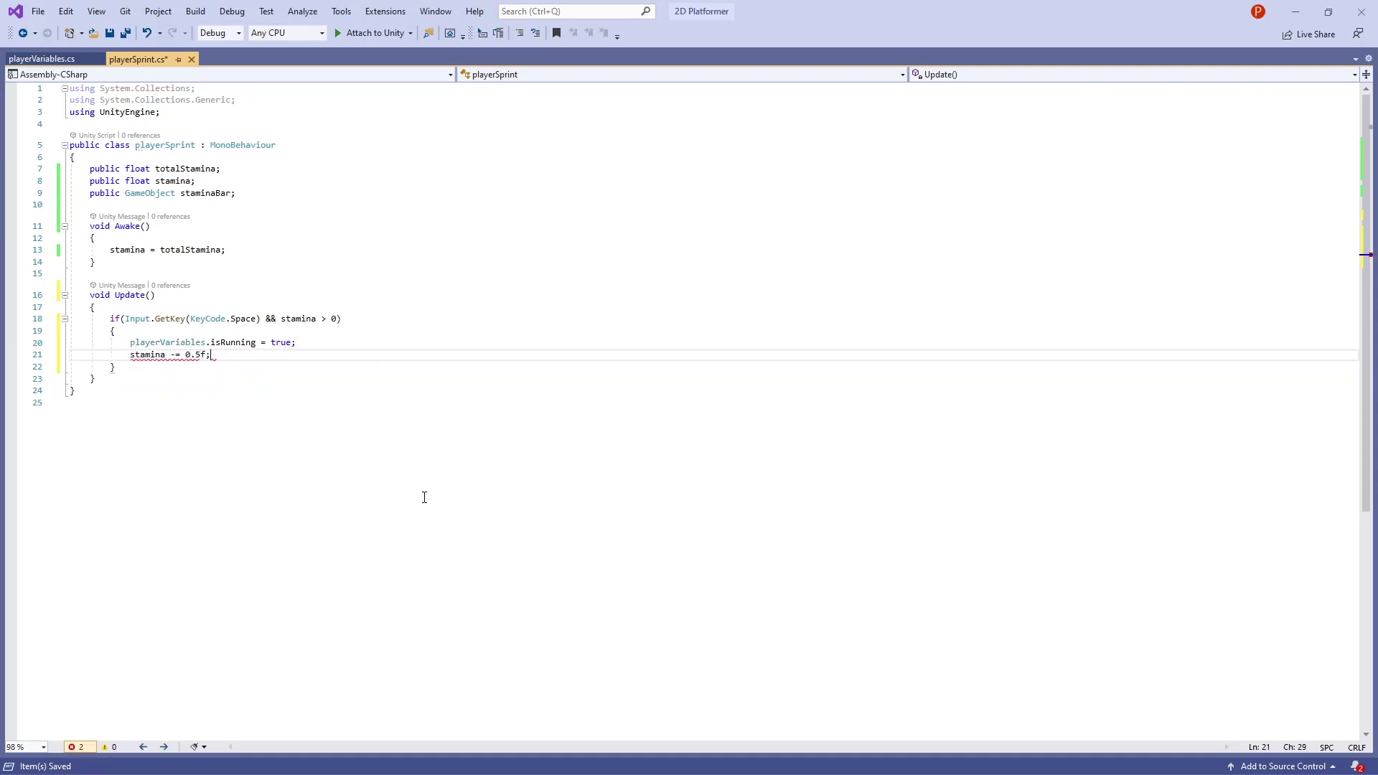
key("Down")
key("Return")
type("else")
key("Return")
type("{")
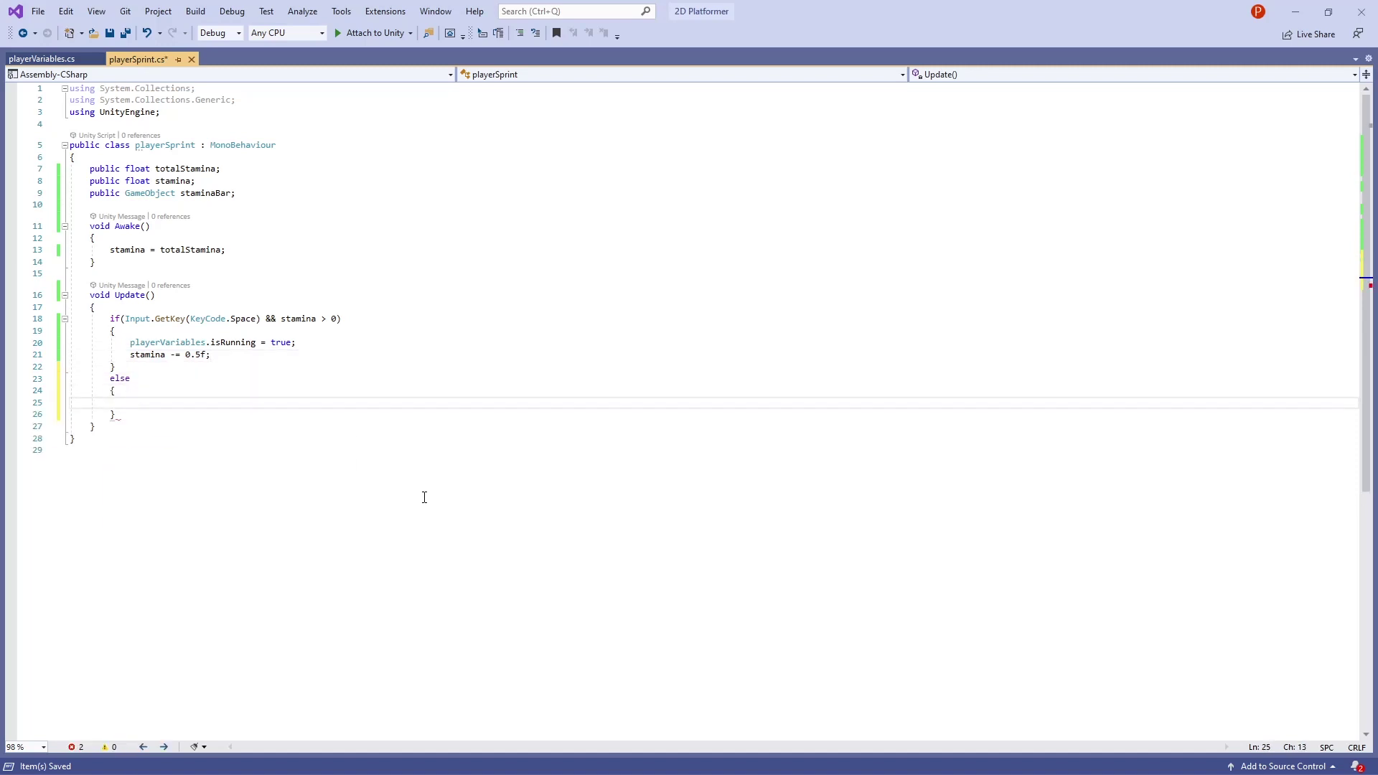
type("playerVariables.isRunning = false;")
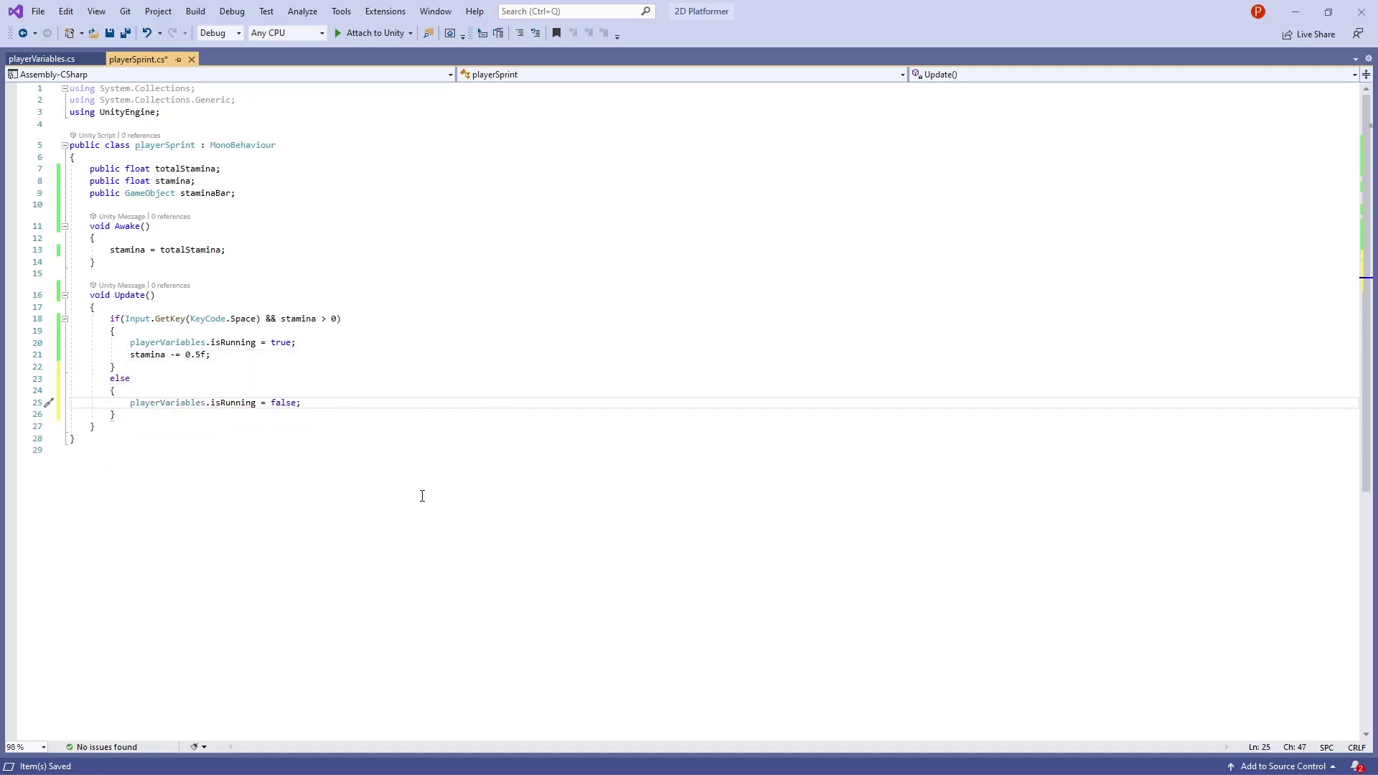
key("Down")
key("Return")
key("Return")
Regenerate stamina by 0.25f while it is below 100 and Space isn't held.
type("if(stam ")
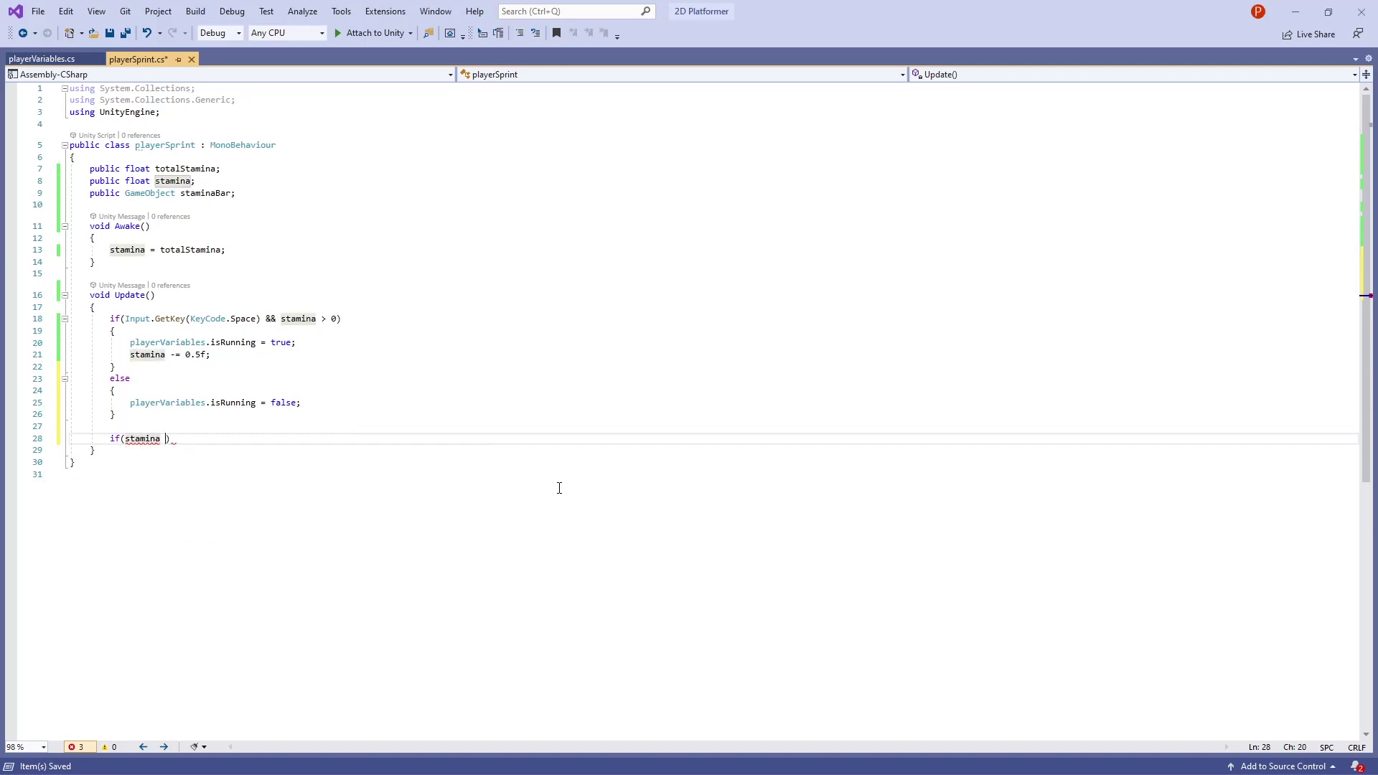
type("< 100 && !Input.GetKey")
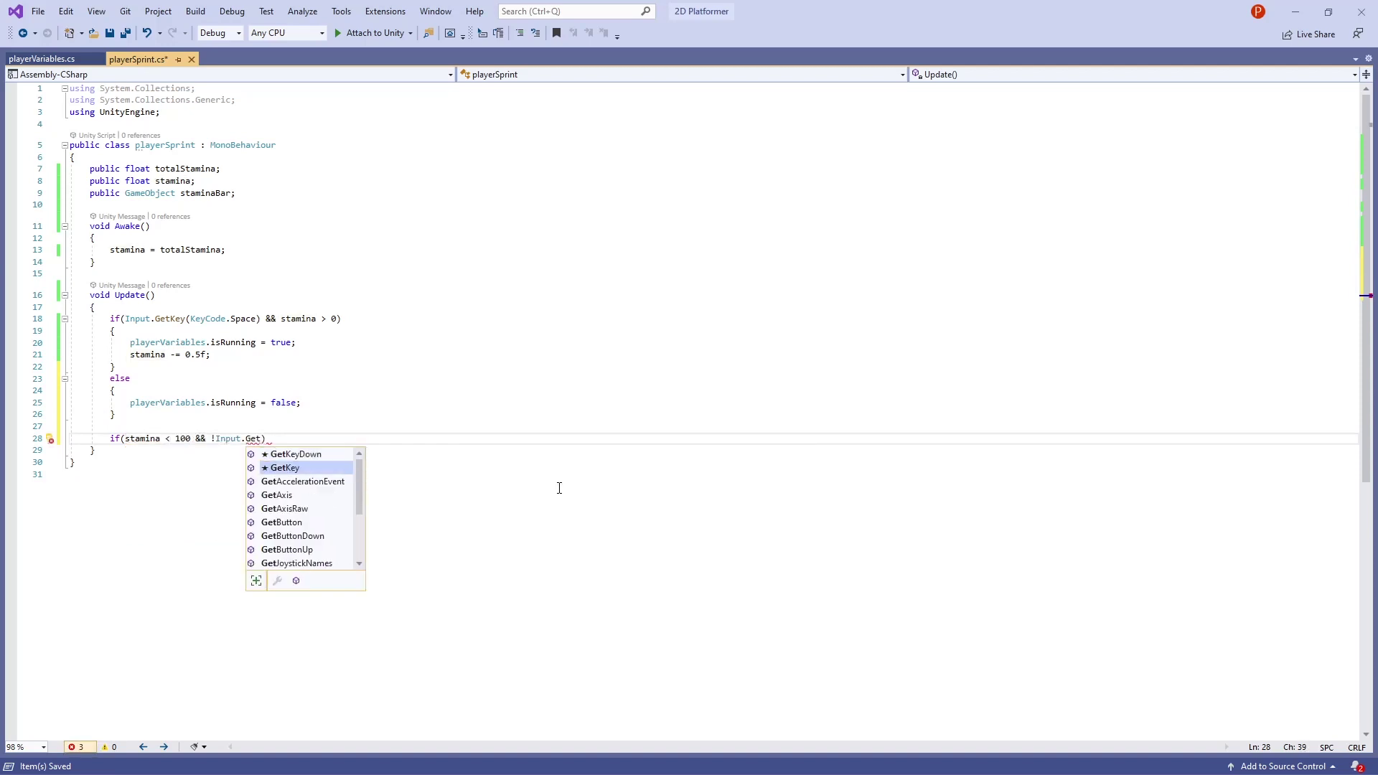
type("(k)){")
key("Return")
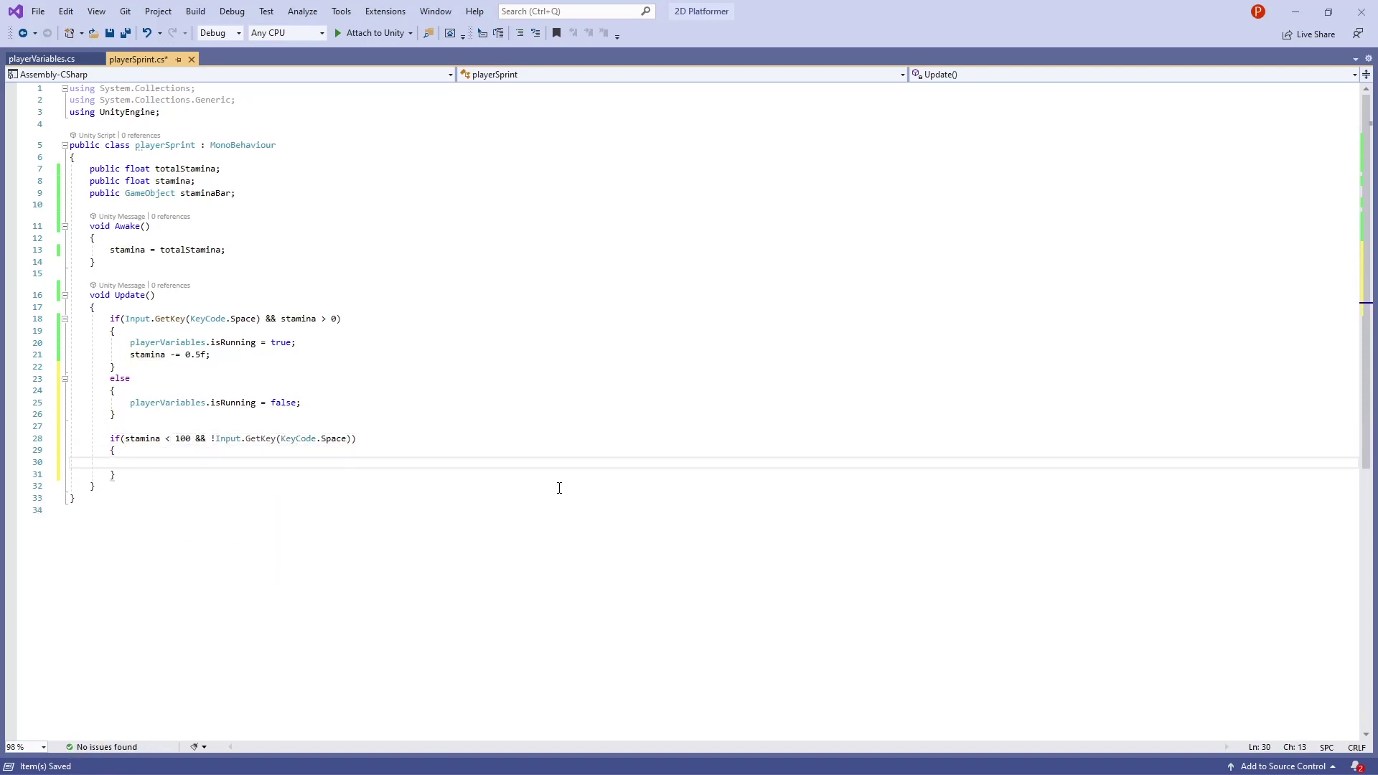
type("stamina += 0.25f;")
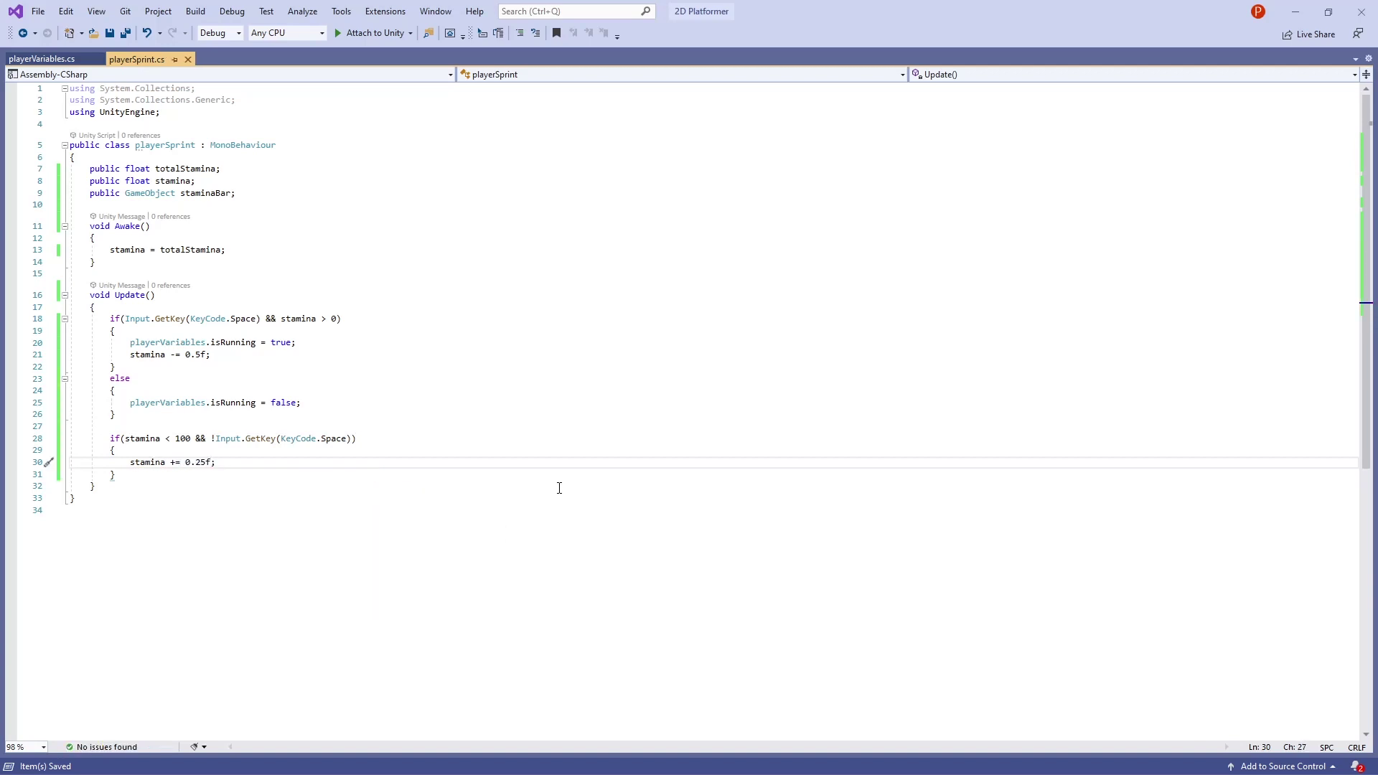
key("Down")
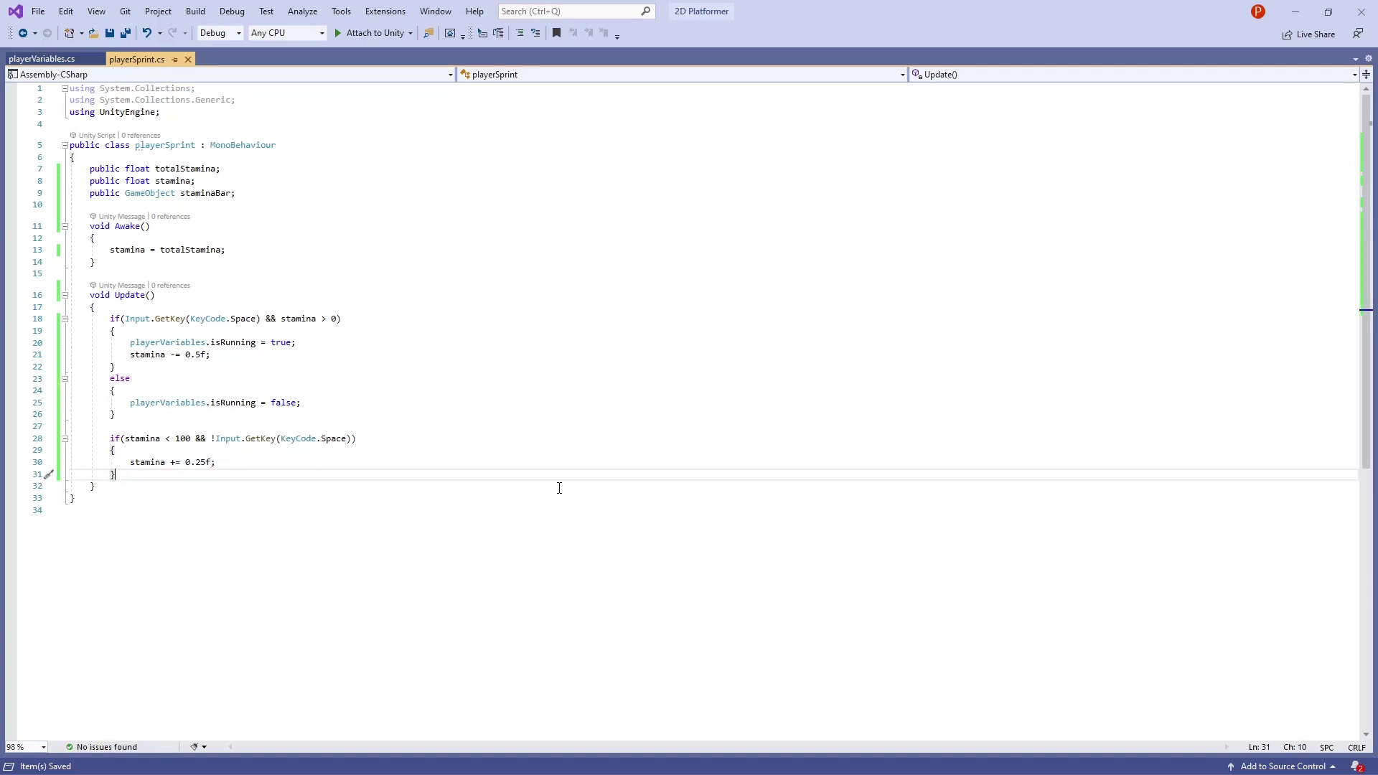
When staminaBar isn't null, scale its x to stamina / totalStamina, keeping y, and save.
key("Return")
key("Return")
type("i")
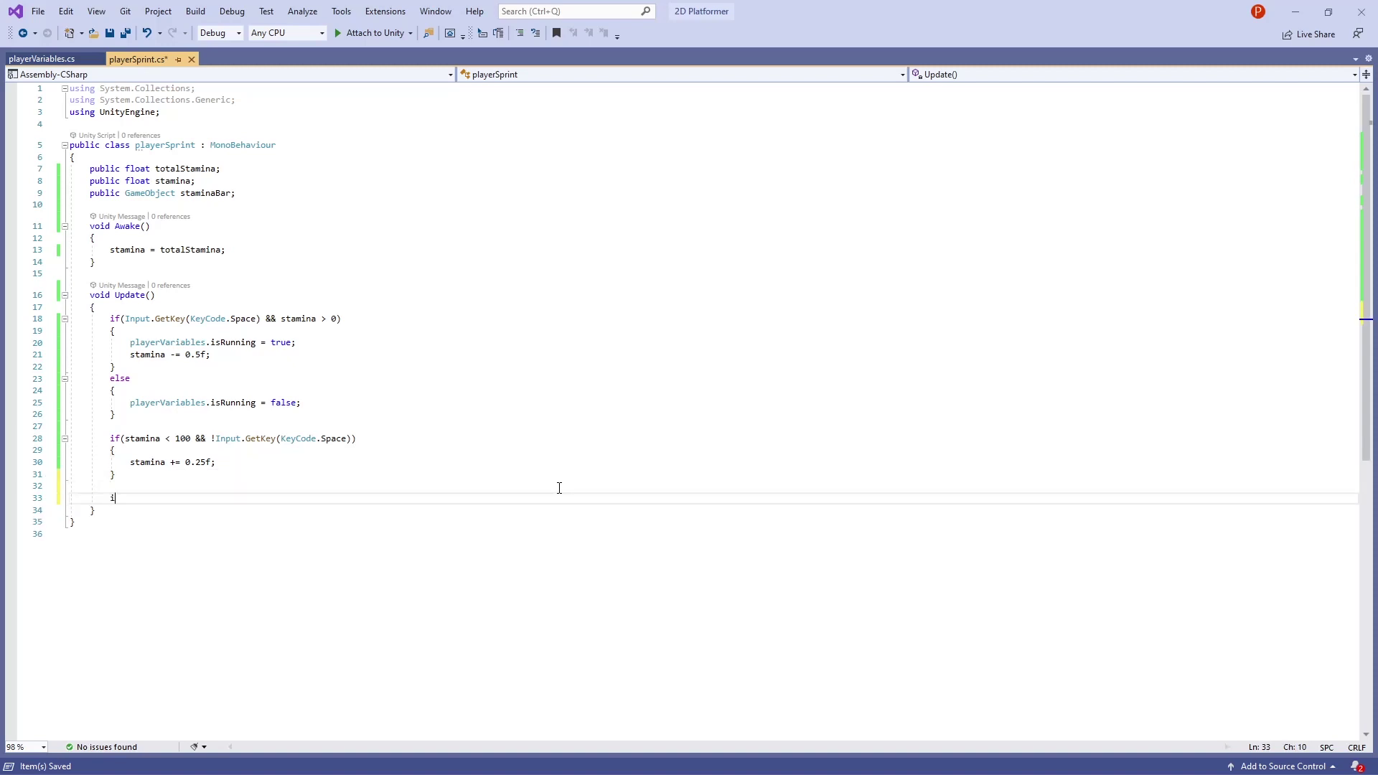
type("f(stamin")
key("Down")
type("!")
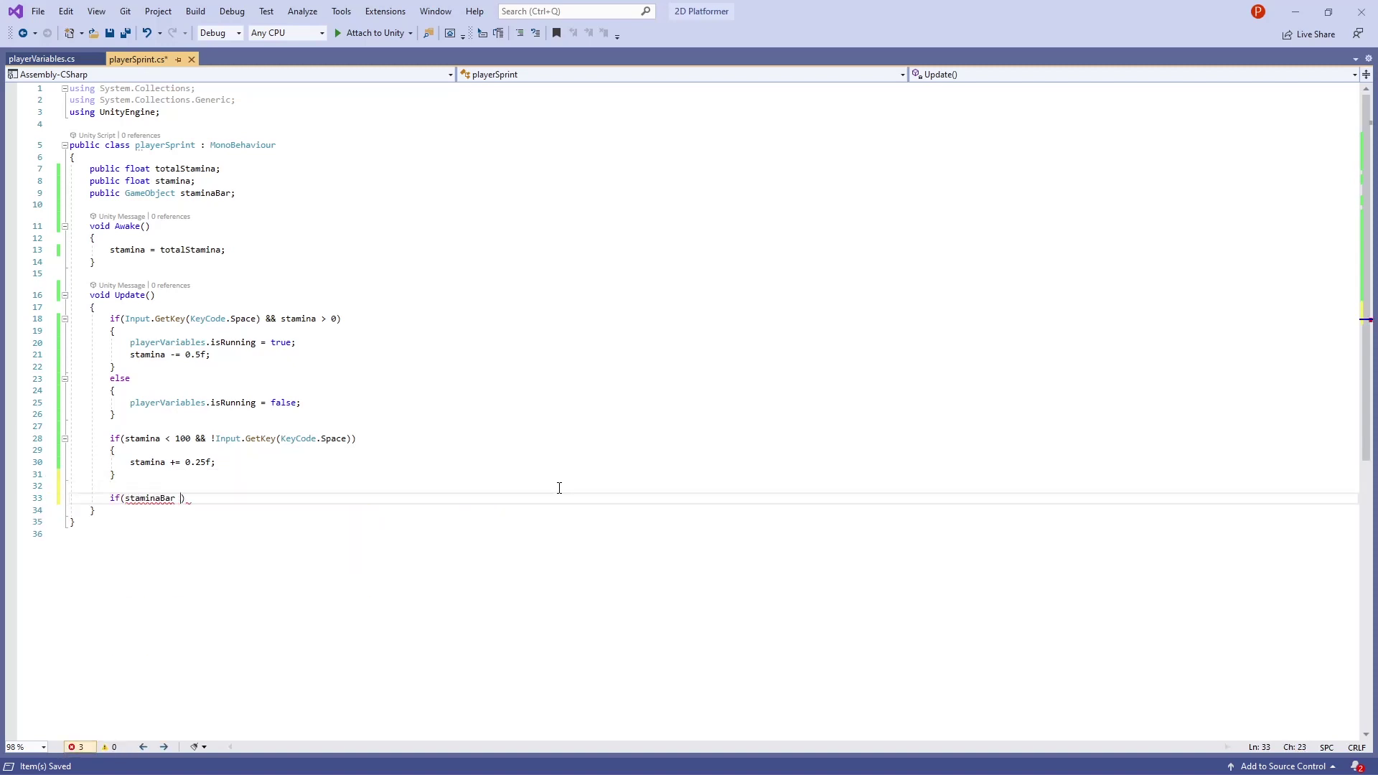
type("= null)")
key("Return")
type("{")
key("Return")
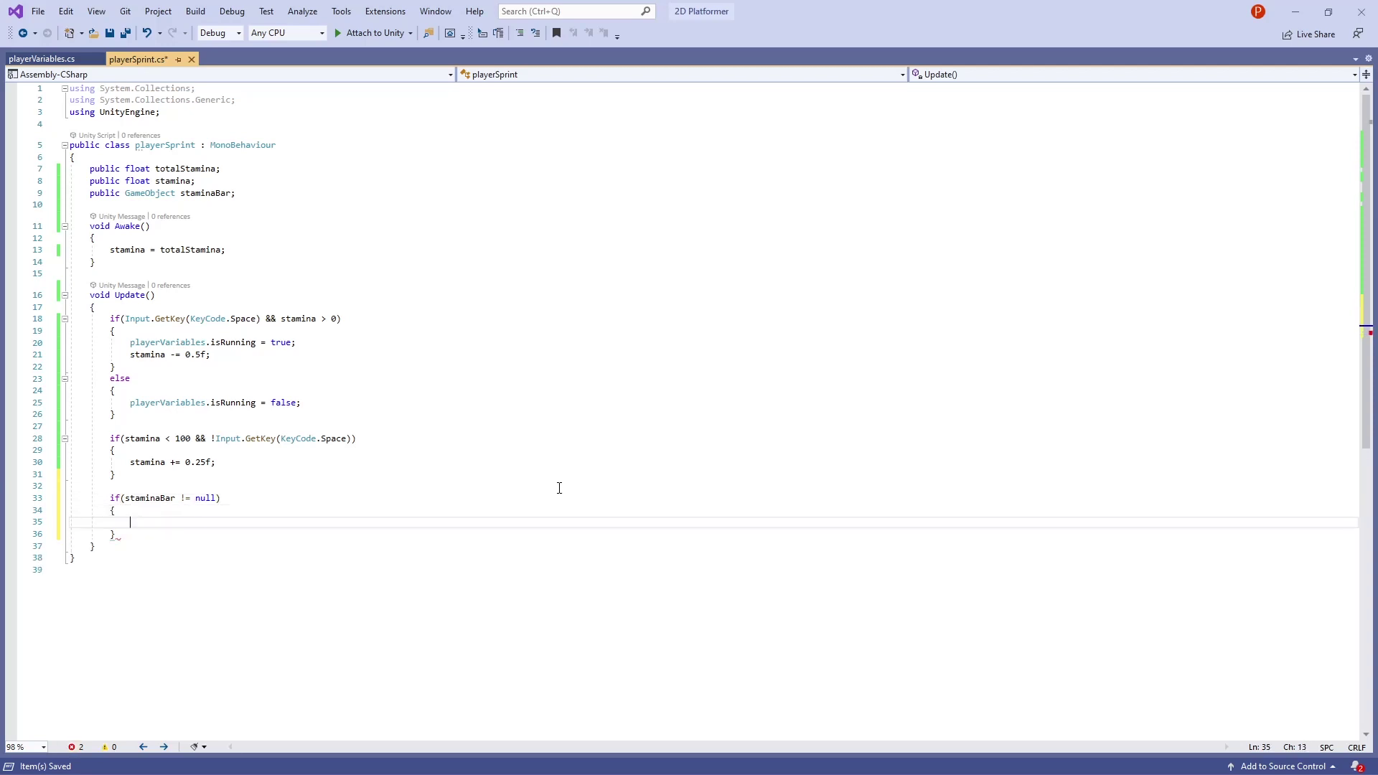
type("staminaBar.")
type("transform.localScale = new V")
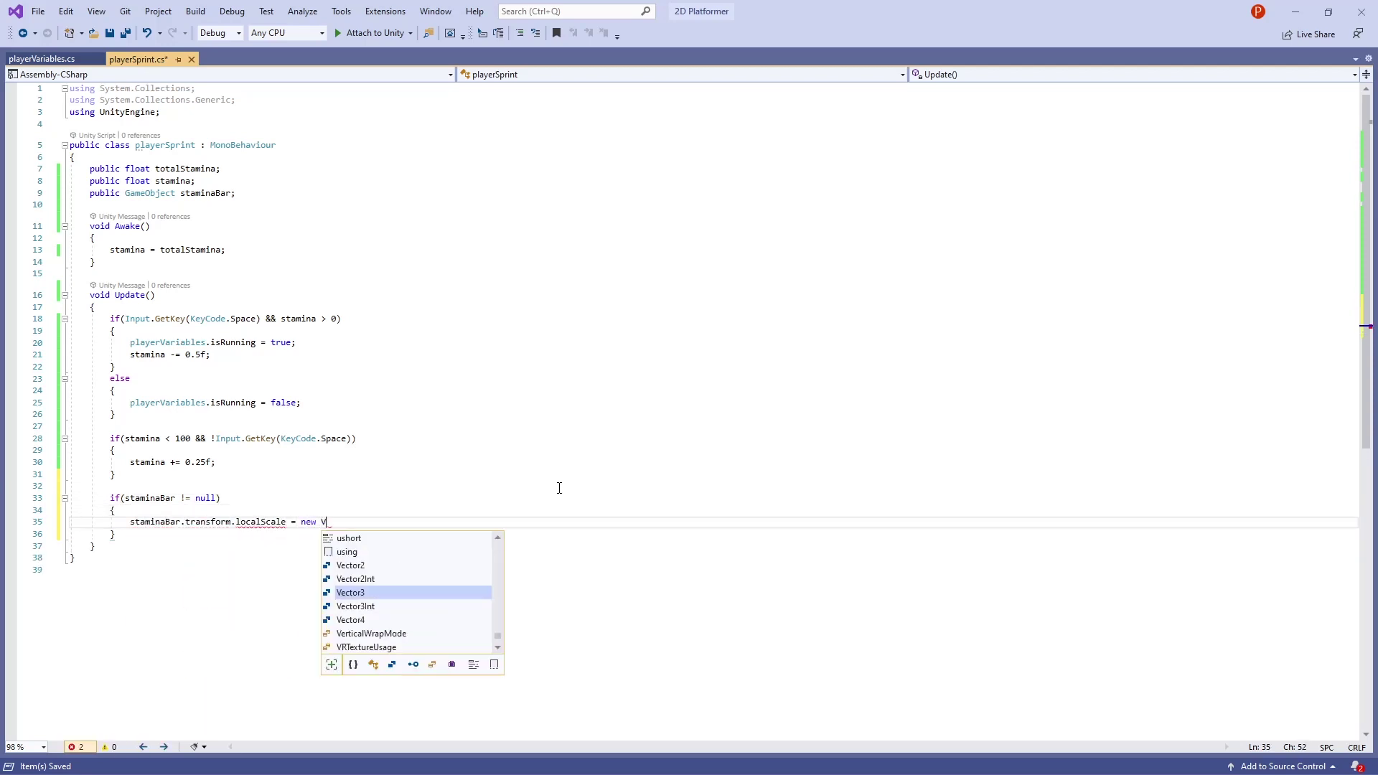
type("ector2();")
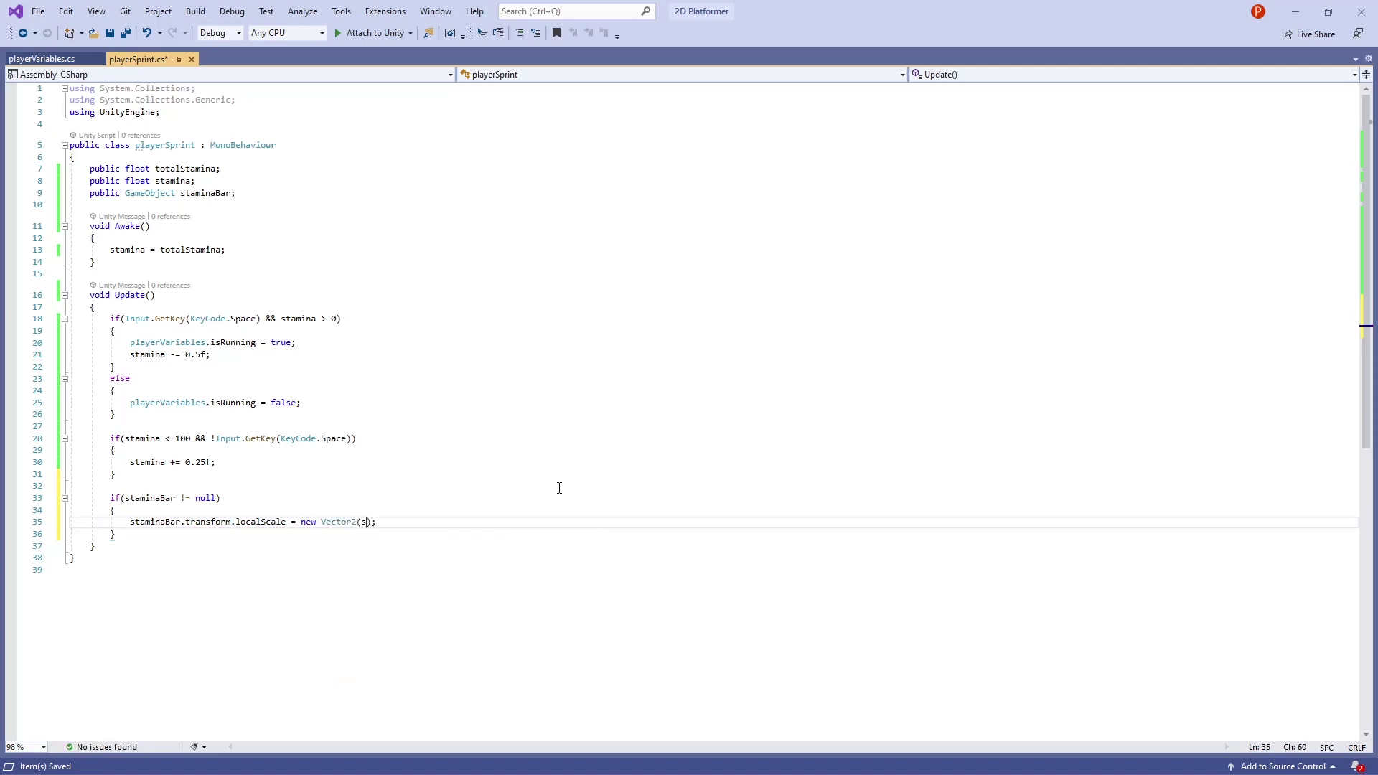
type("tamina/")
type(" / totalStamina")
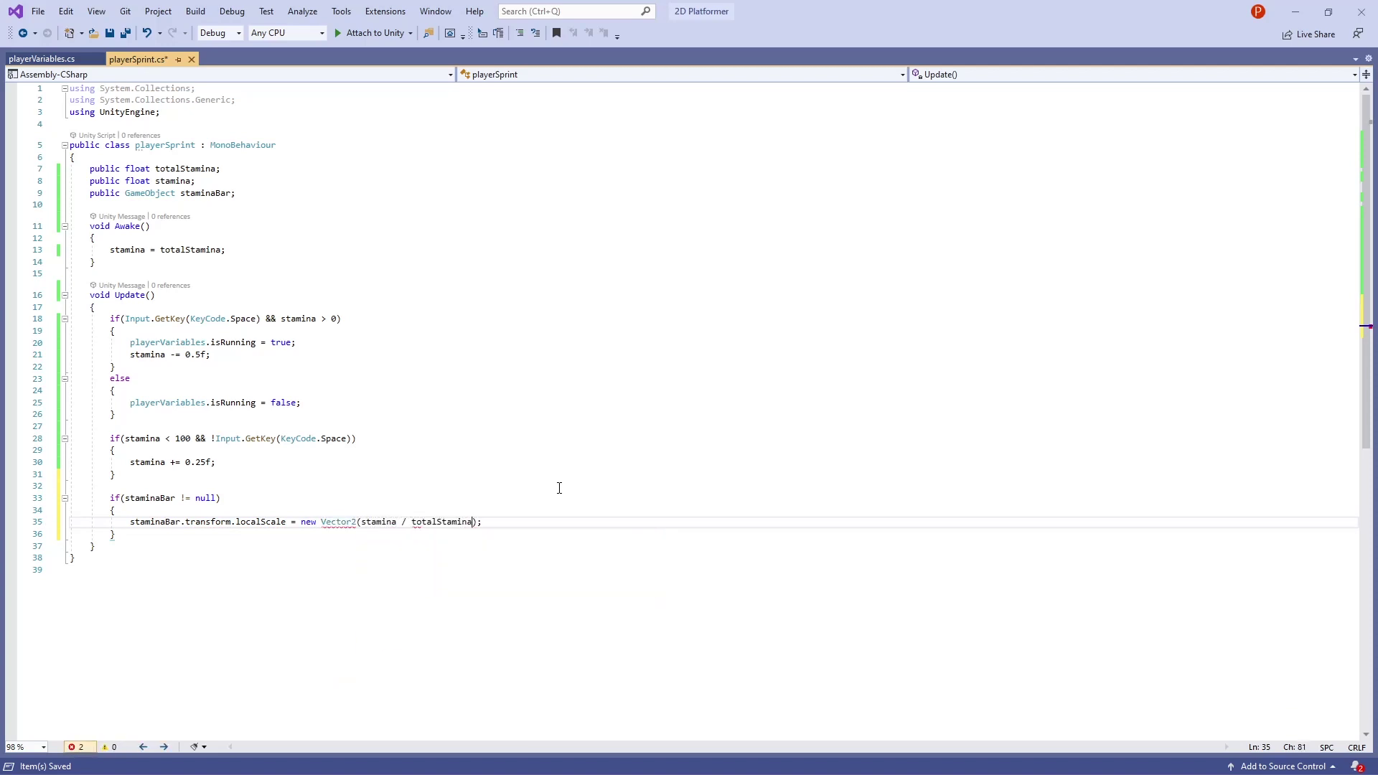
type(", stamina")
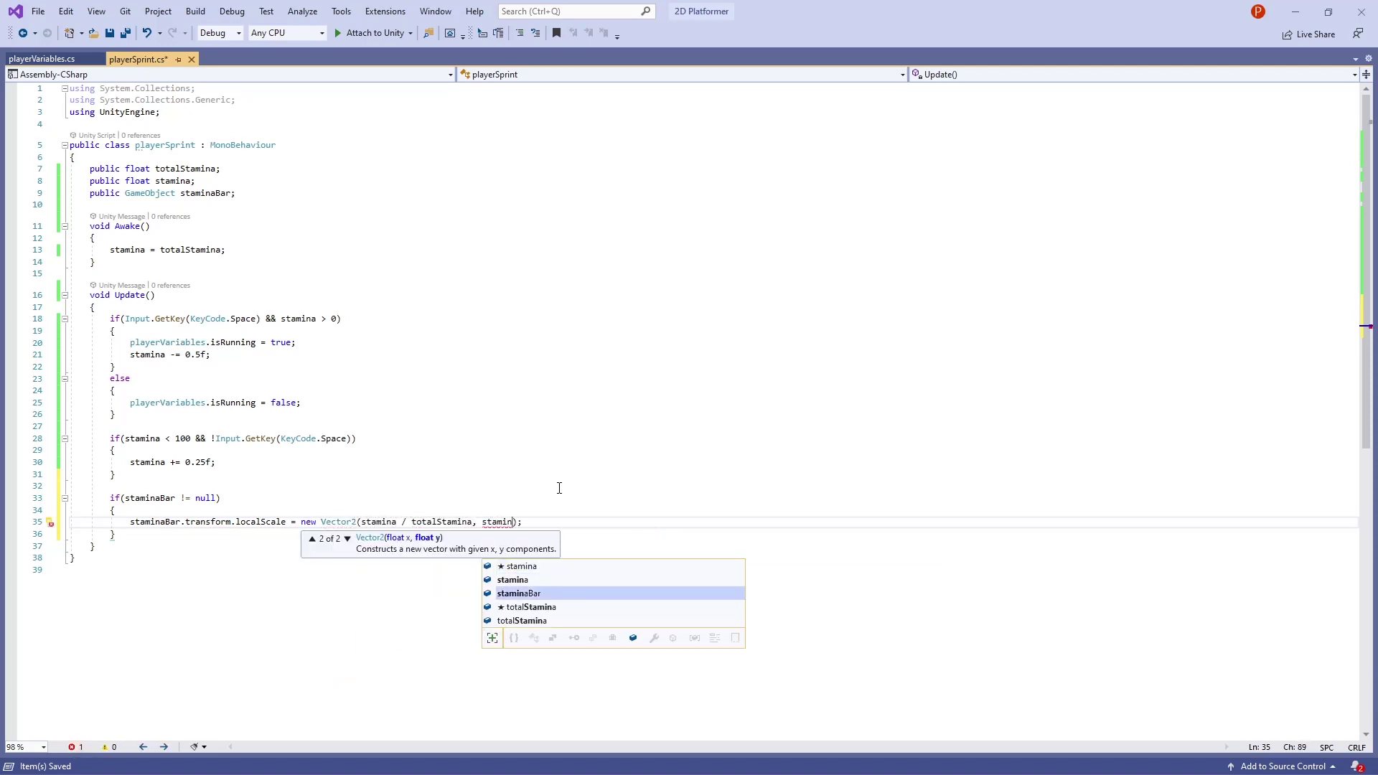
type("Bar.transform.localScale")
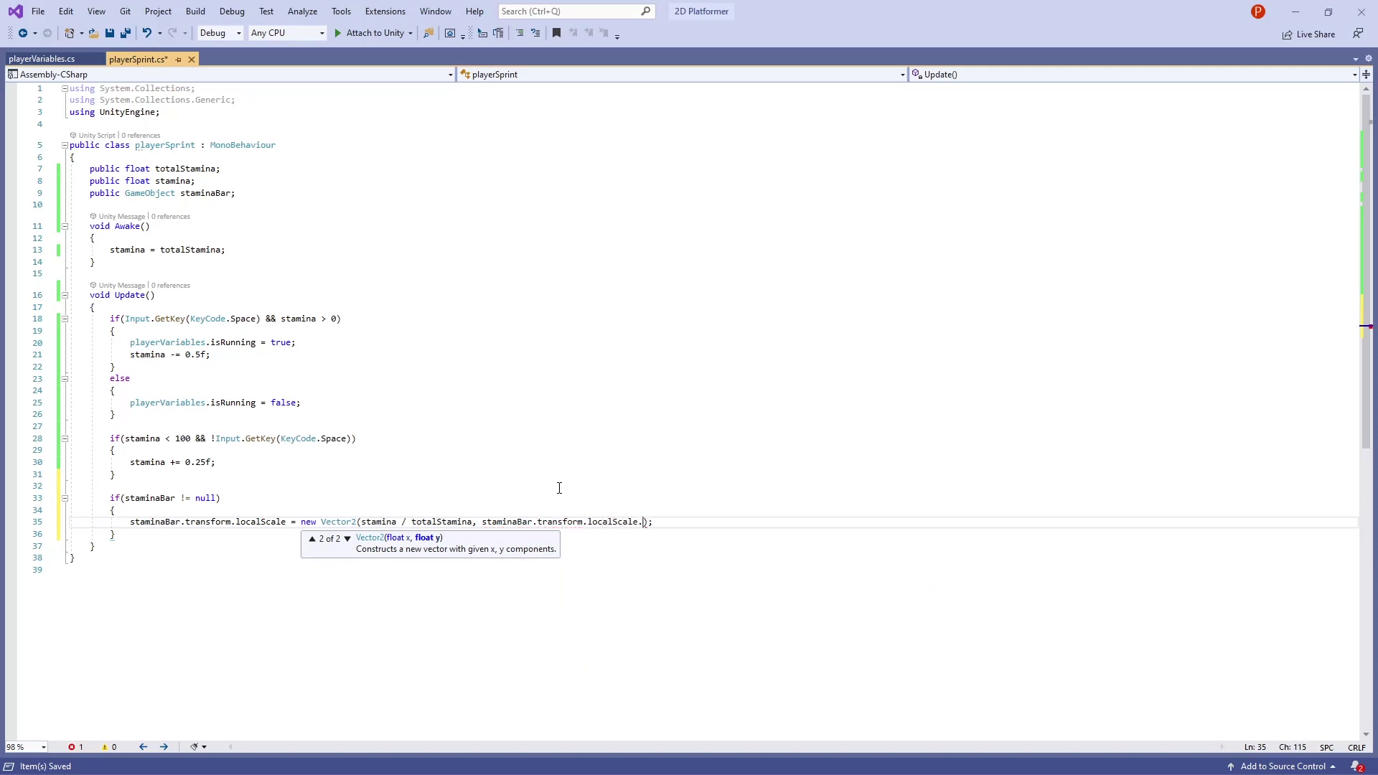
type(".y")
key("ctrl+s")
left_click(594, 574)
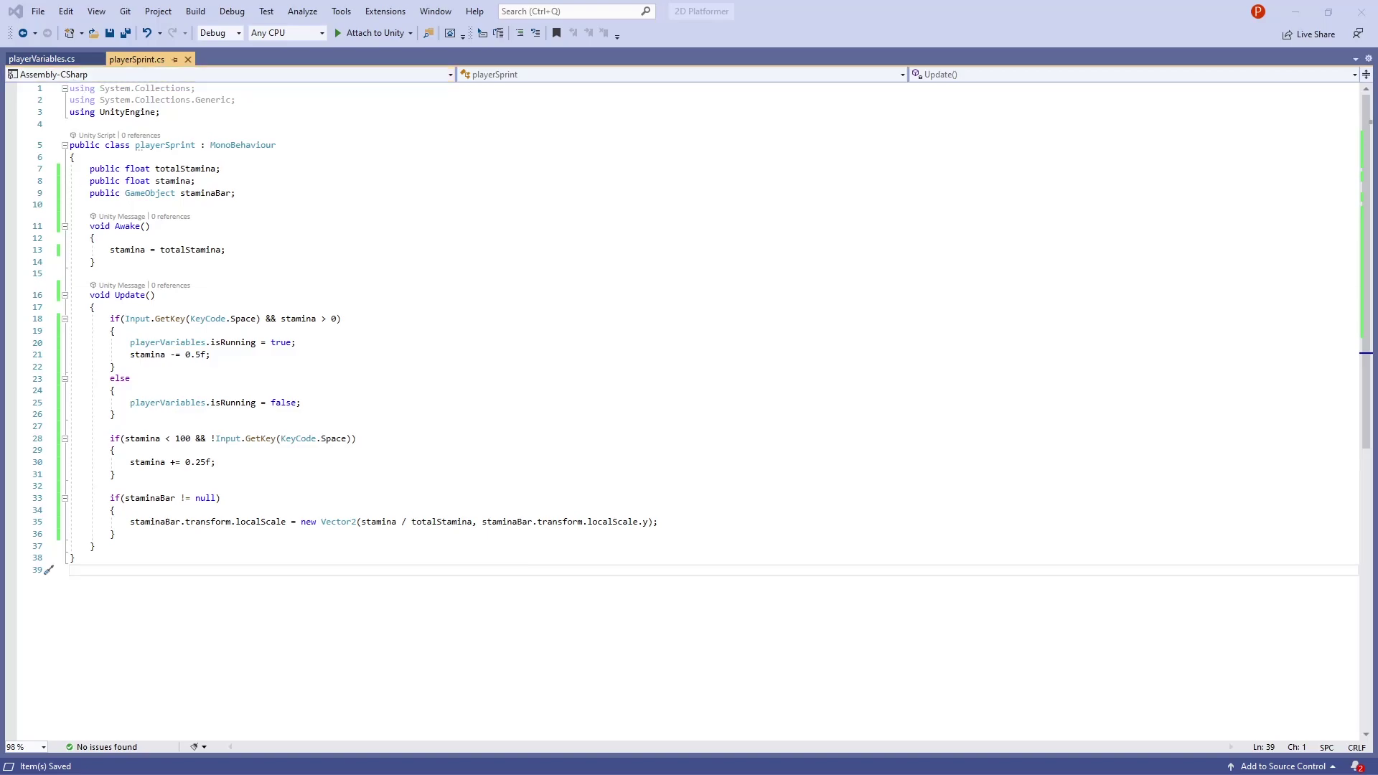
key("alt+Tab")
In playerWalk, make the speed-8 else branch apply only when not running.
right_click(1188, 234)
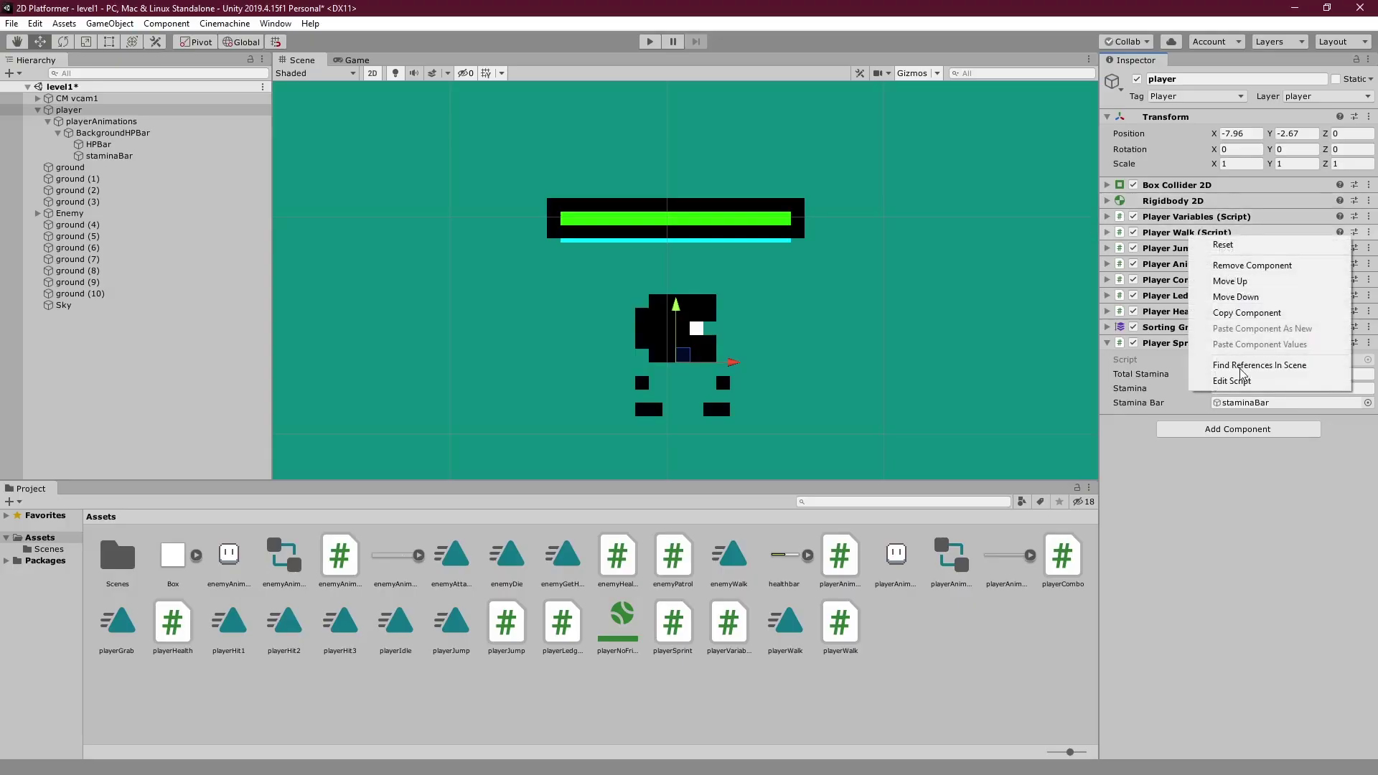
left_click(1244, 382)
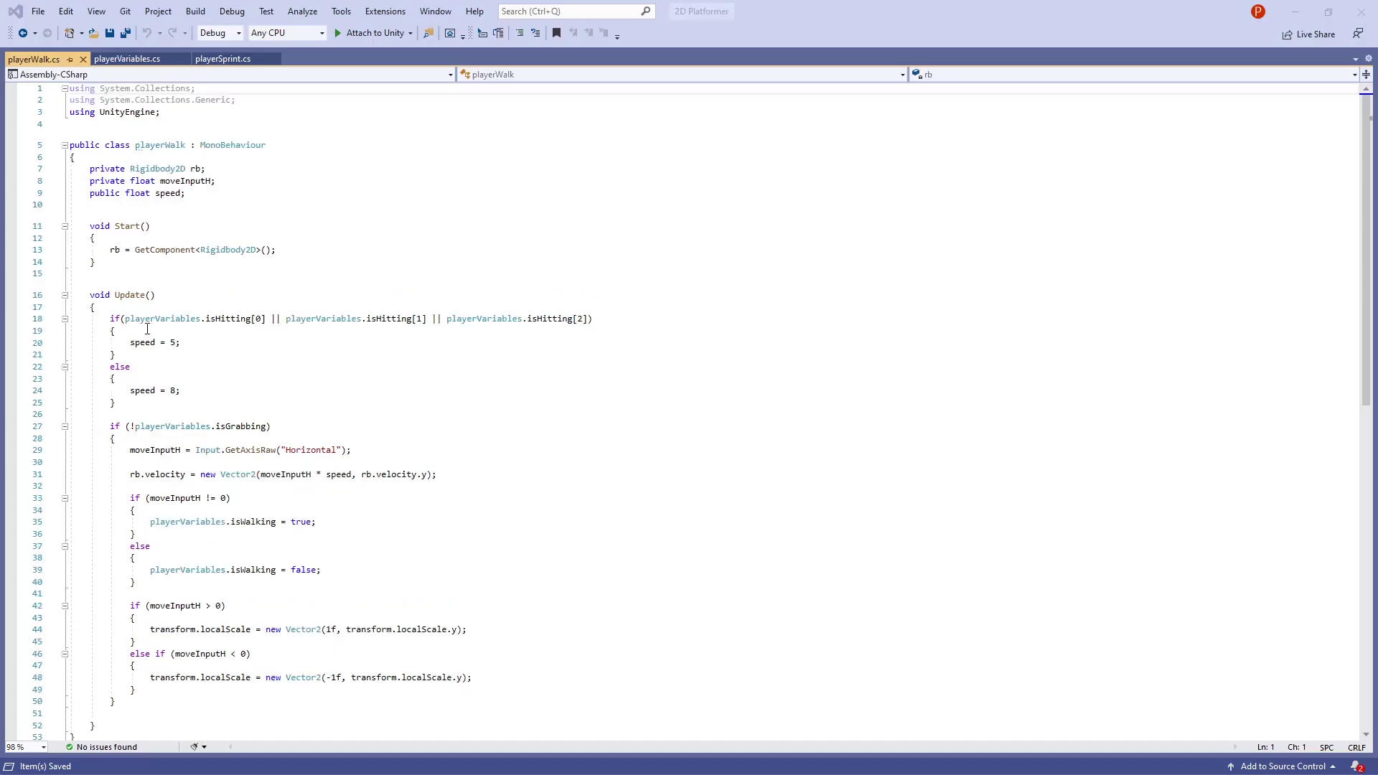
left_click(140, 367)
type("if(!pla")
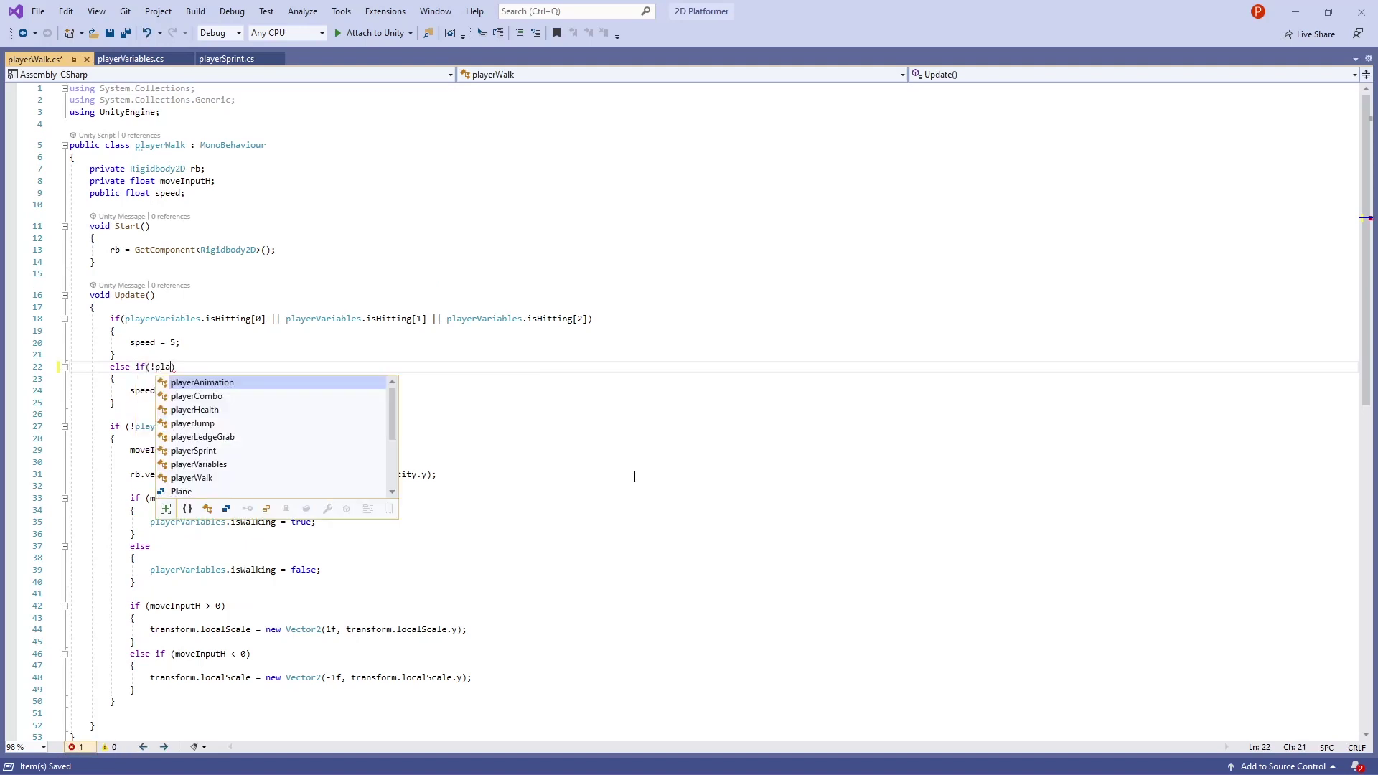
type("yerVariables.isR")
key("Tab")
key("Down")
key("Down")
key("Down")
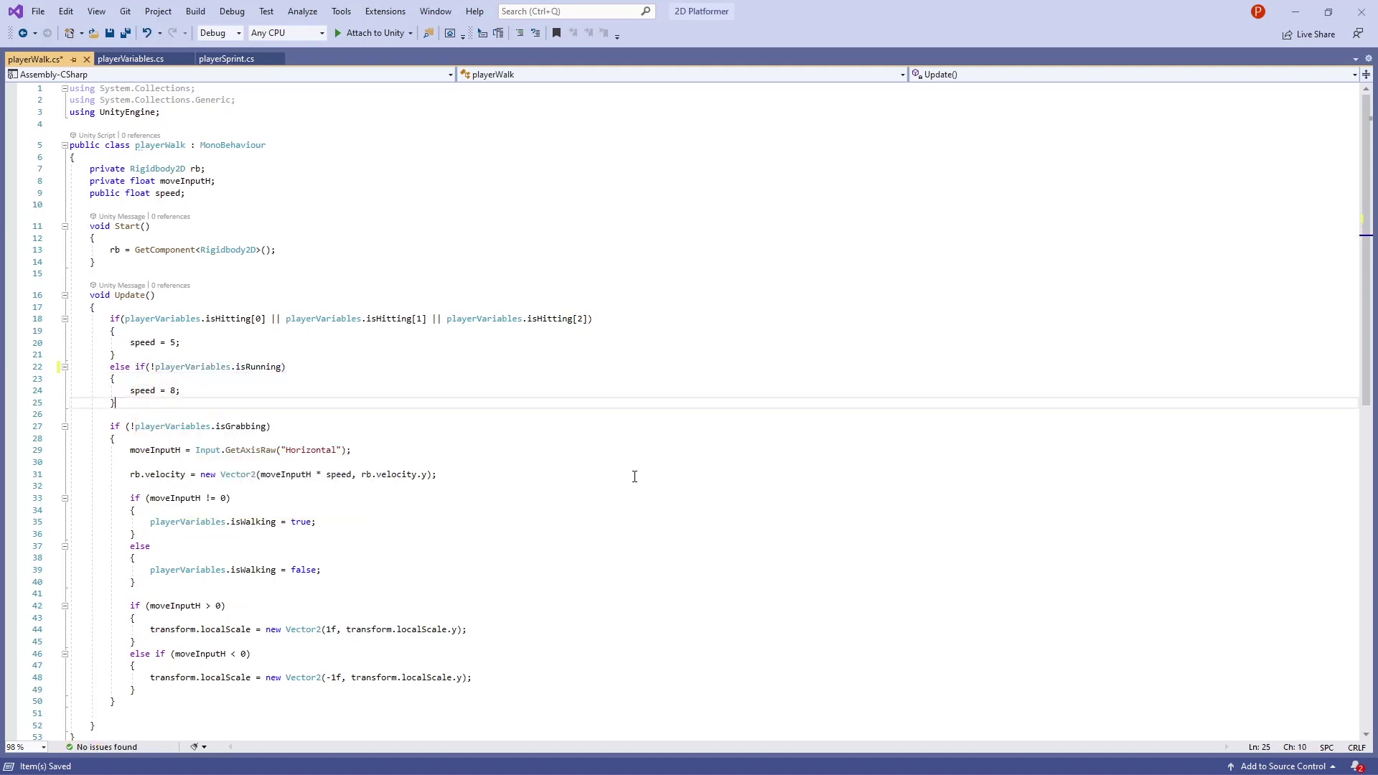
Add an else if for isRunning that sets speed = 15, and save.
key("Return")
type("else if (player")
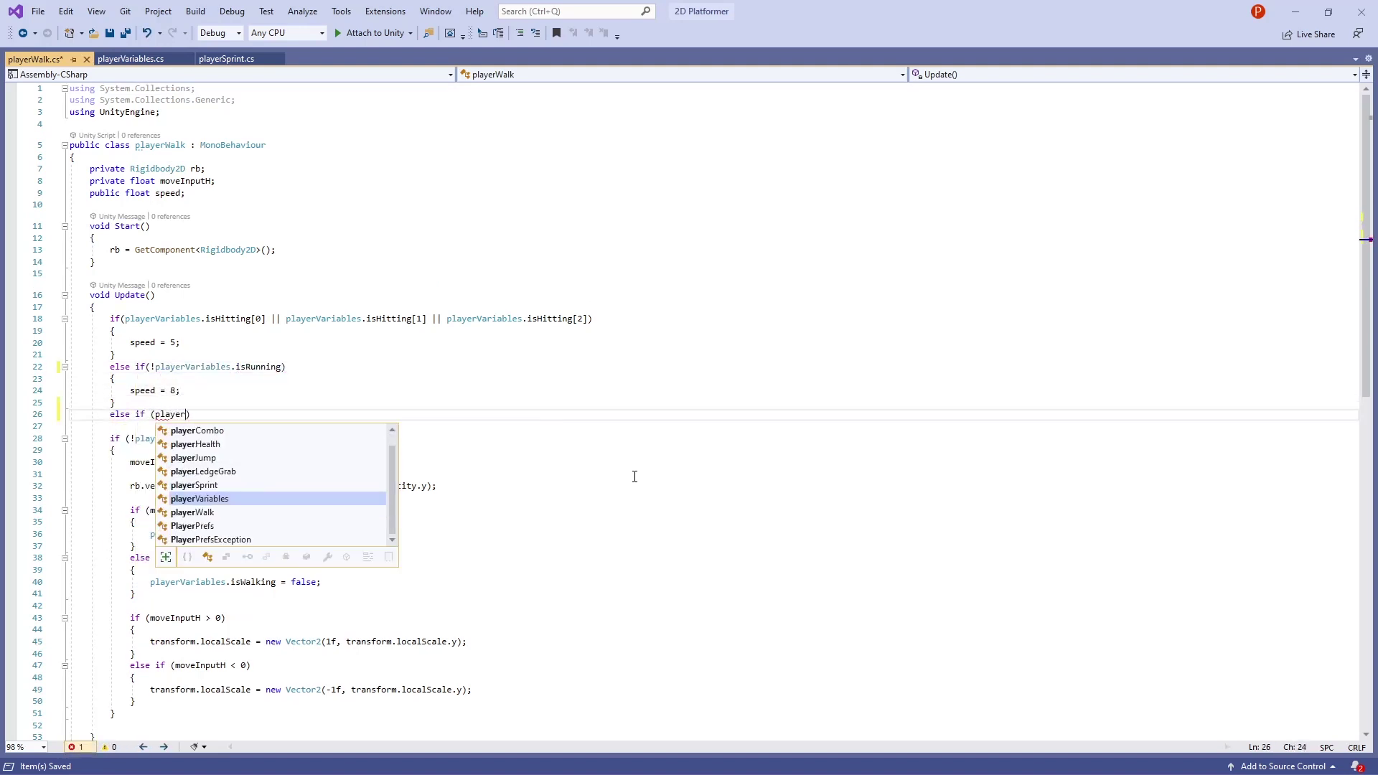
type("Variables.isR")
key("Tab")
key("End")
key("Return")
type("{")
key("Return")
type("spee")
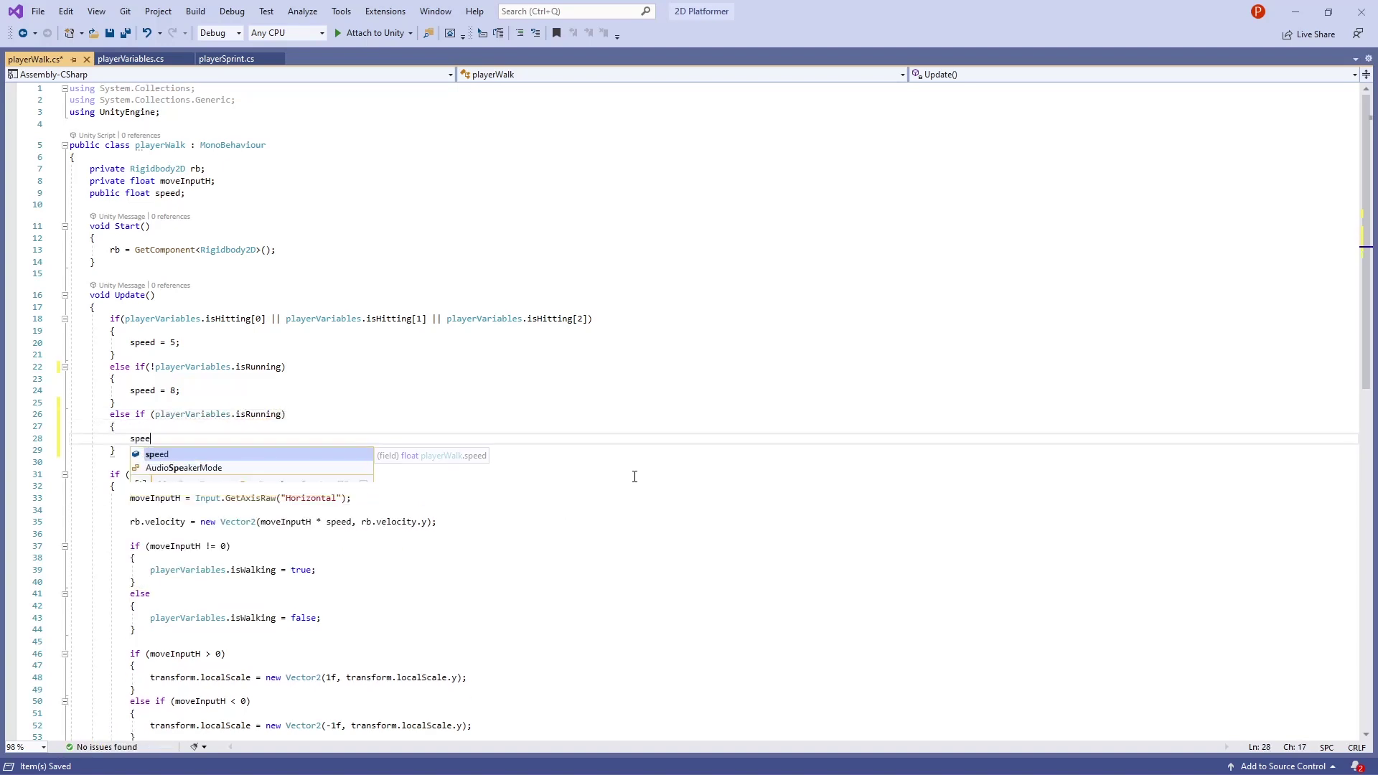
type("d = 15;")
key("ctrl+s")
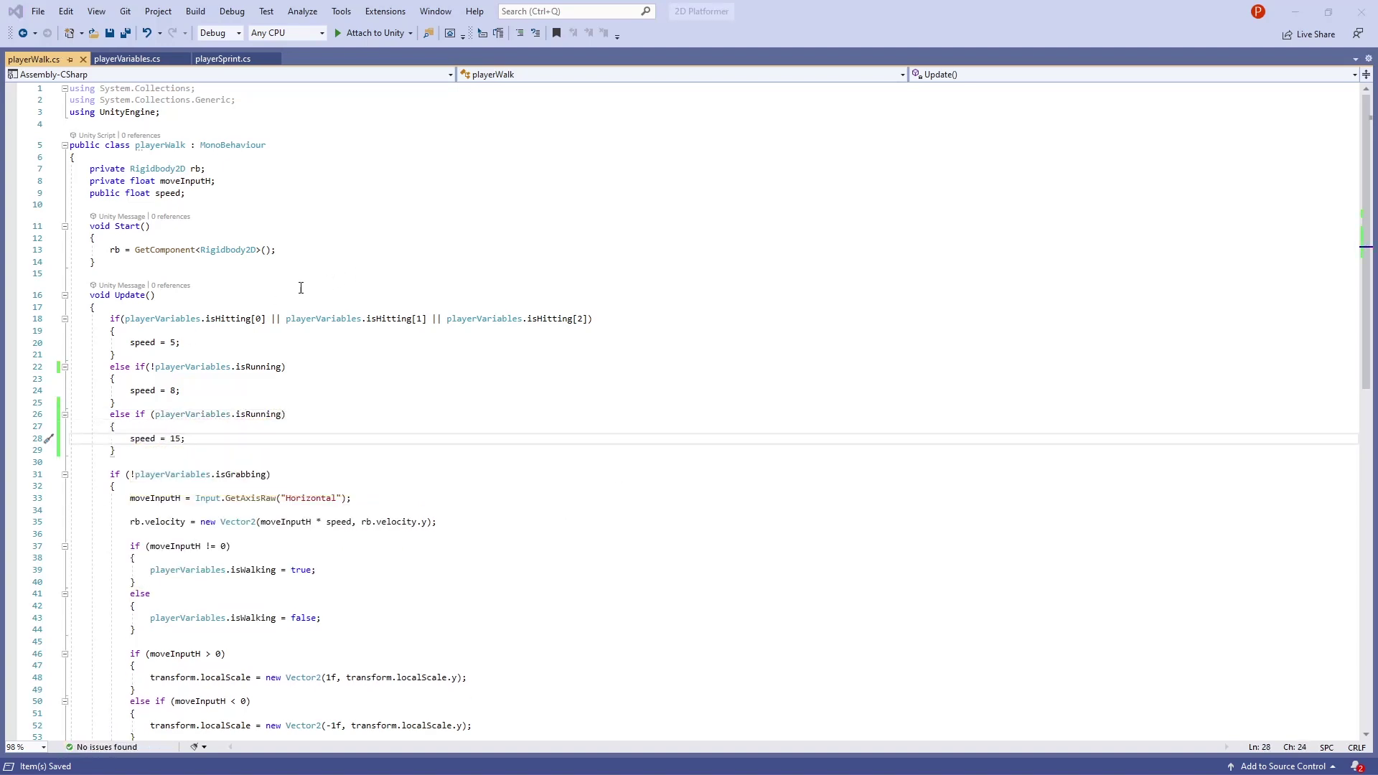
key("alt+Tab")
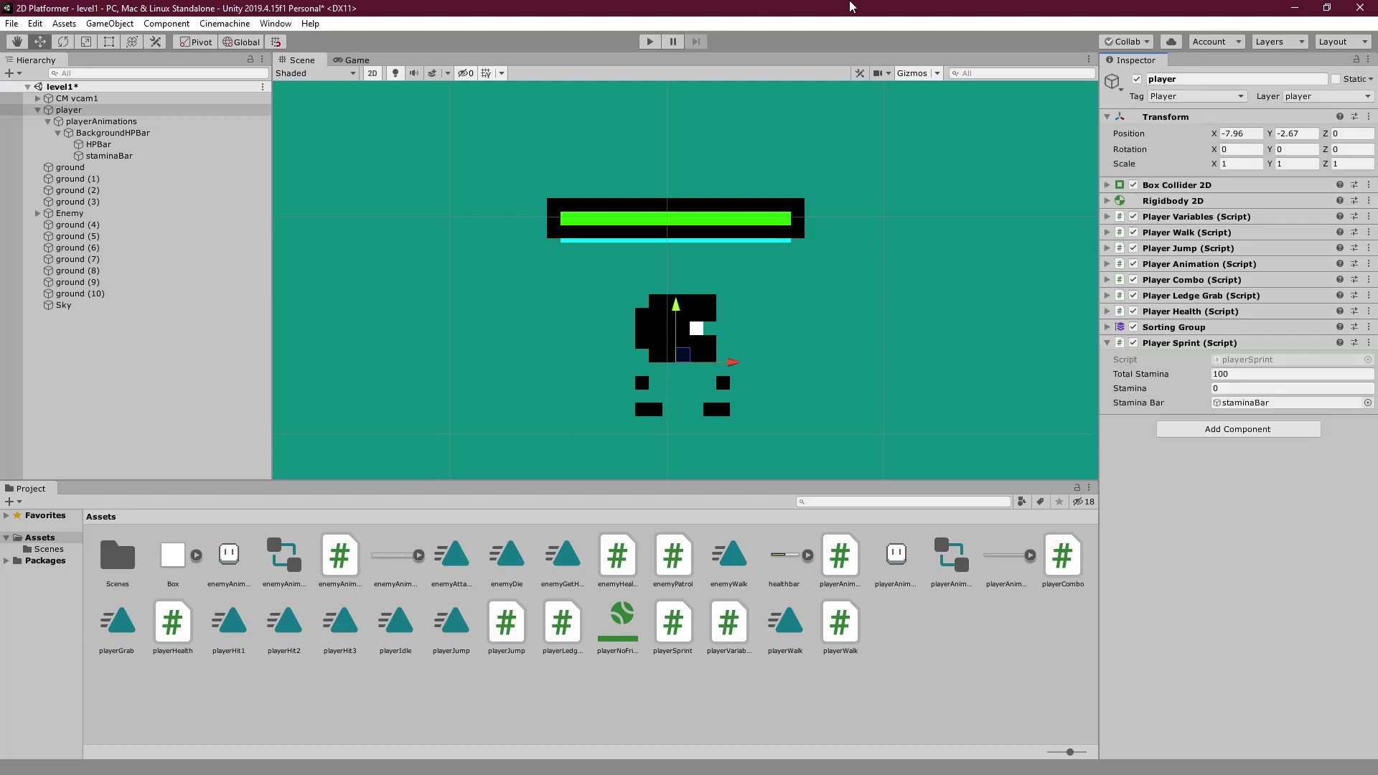
Play the level, running, jumping and sprinting left and right as stamina drains and refills.
left_click(649, 41)
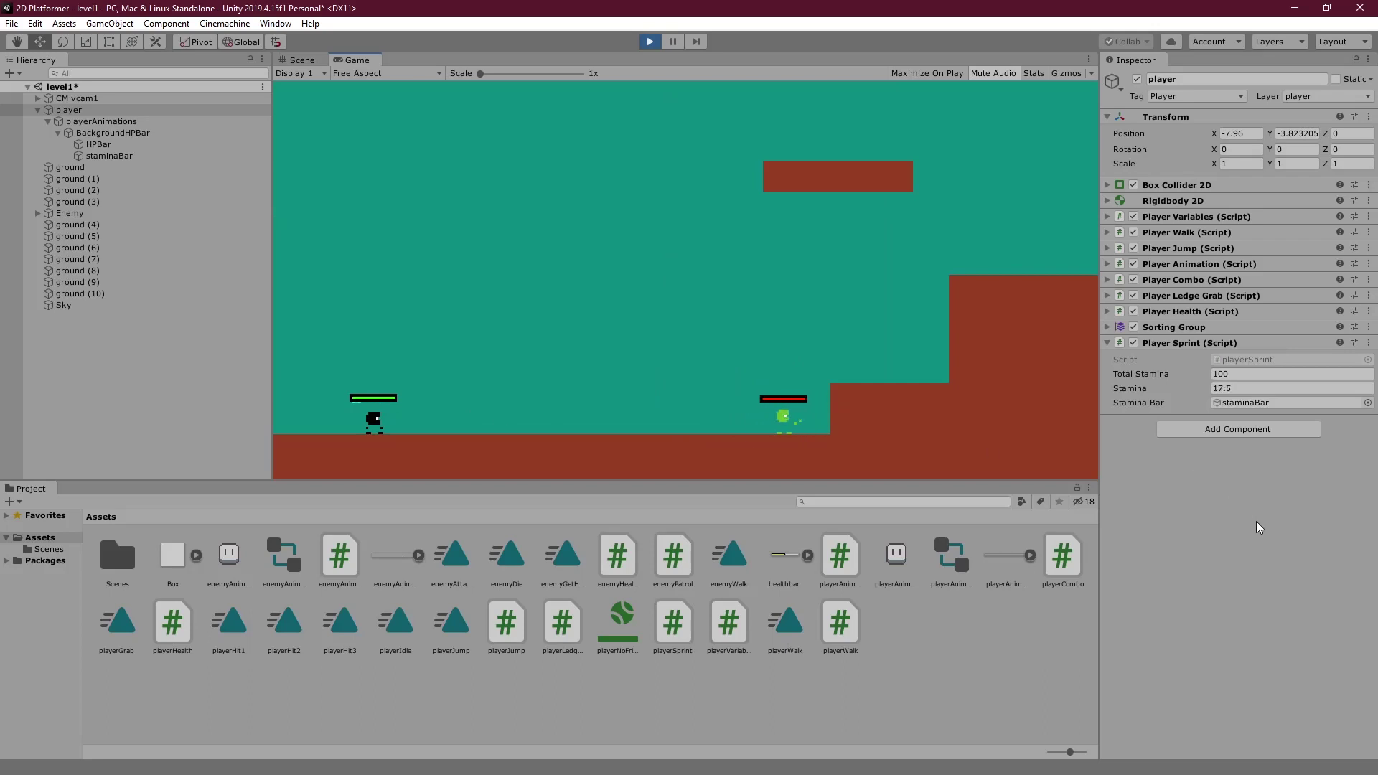
key("Right")
key("space")
key("shift+Right")
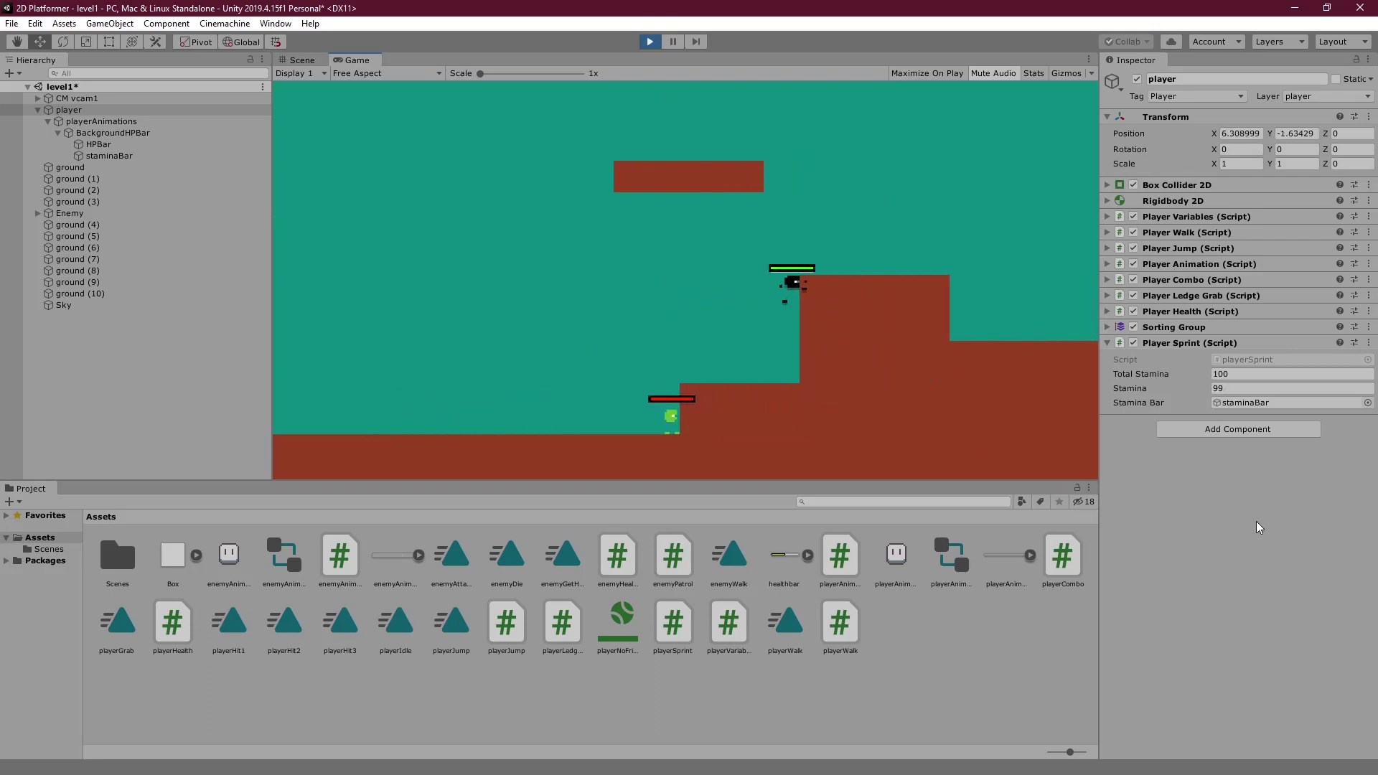
key("space")
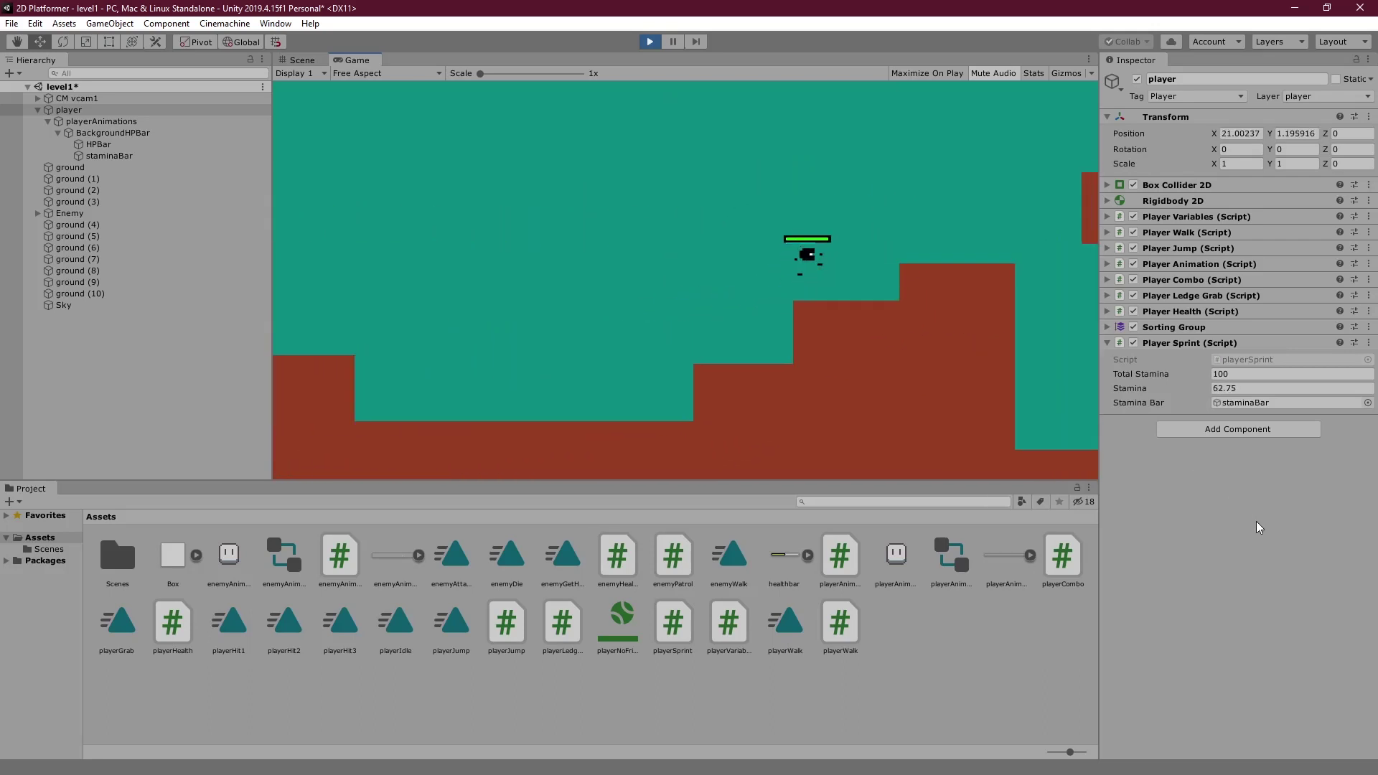
key("Right")
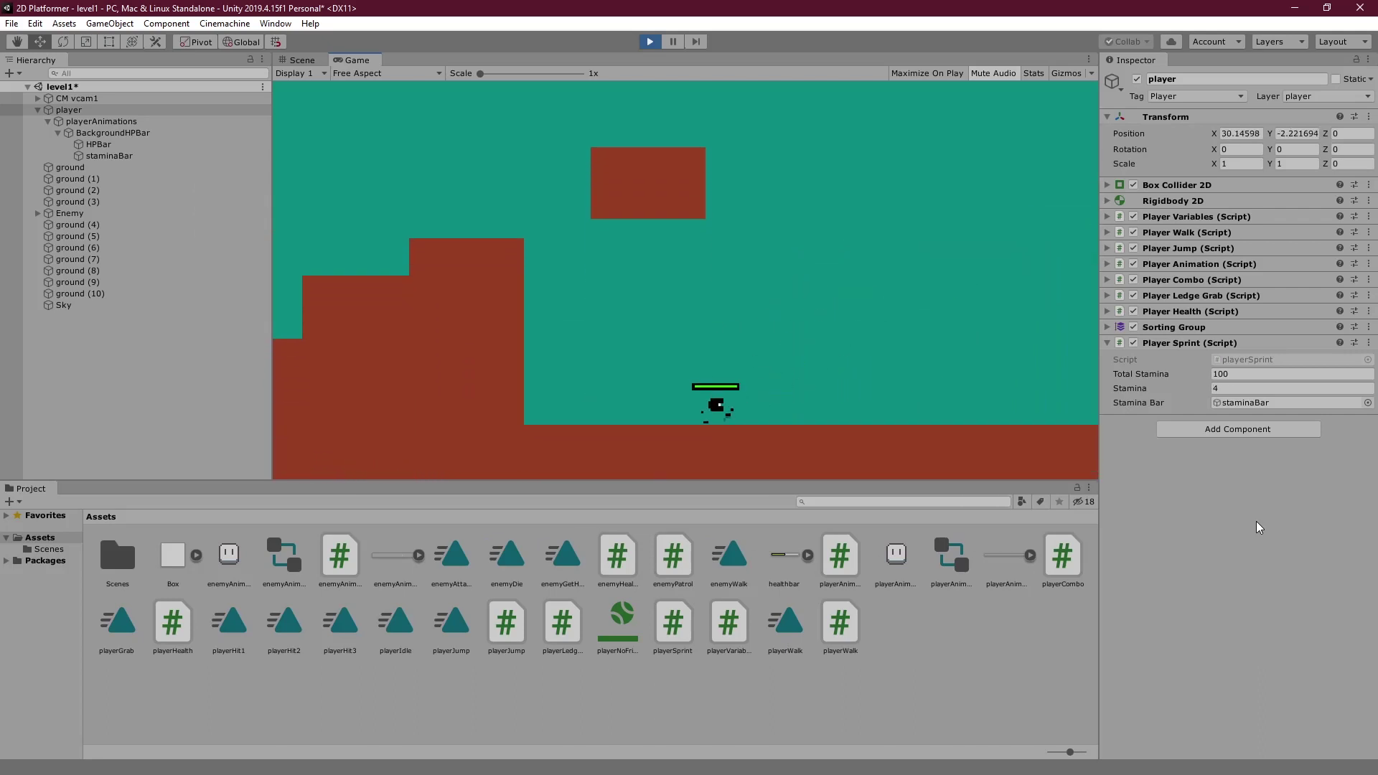
key("shift+Left")
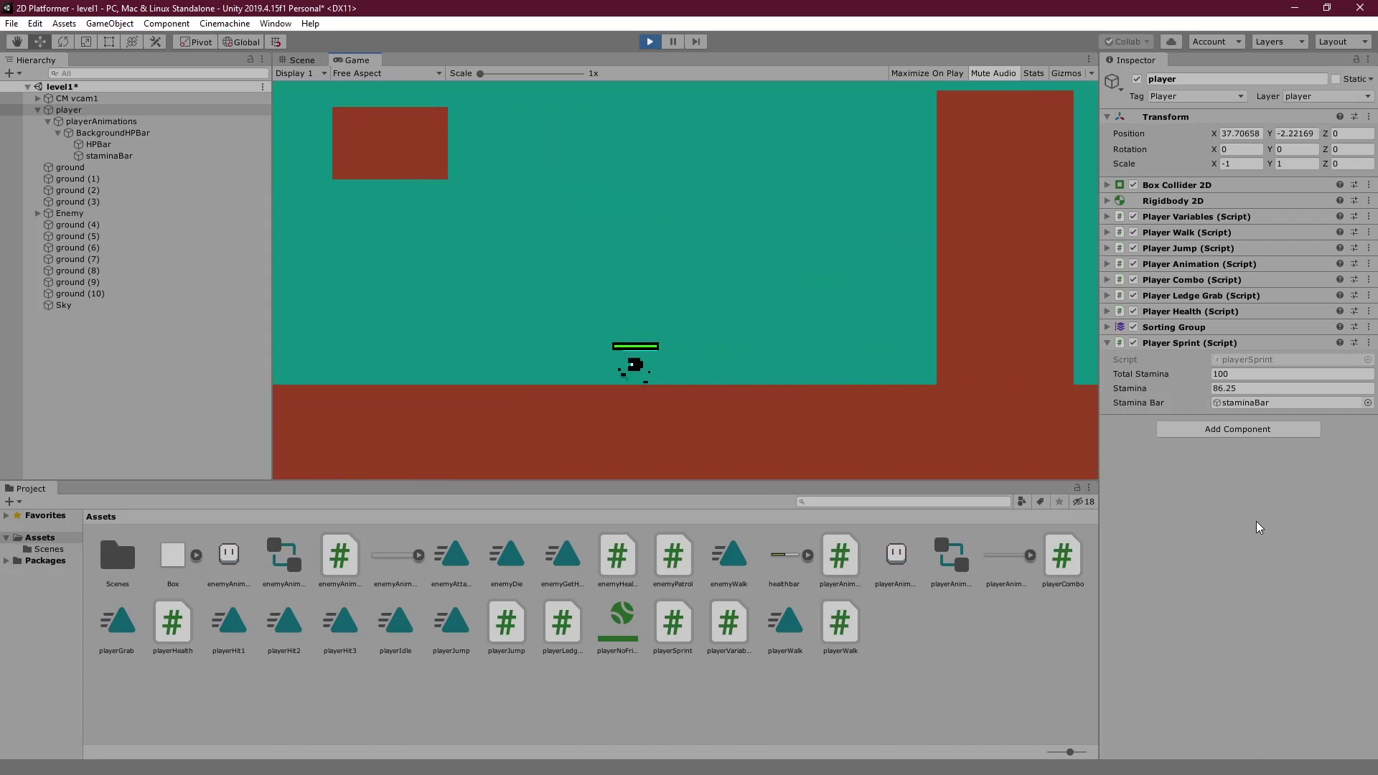
key("space")
key("Left")
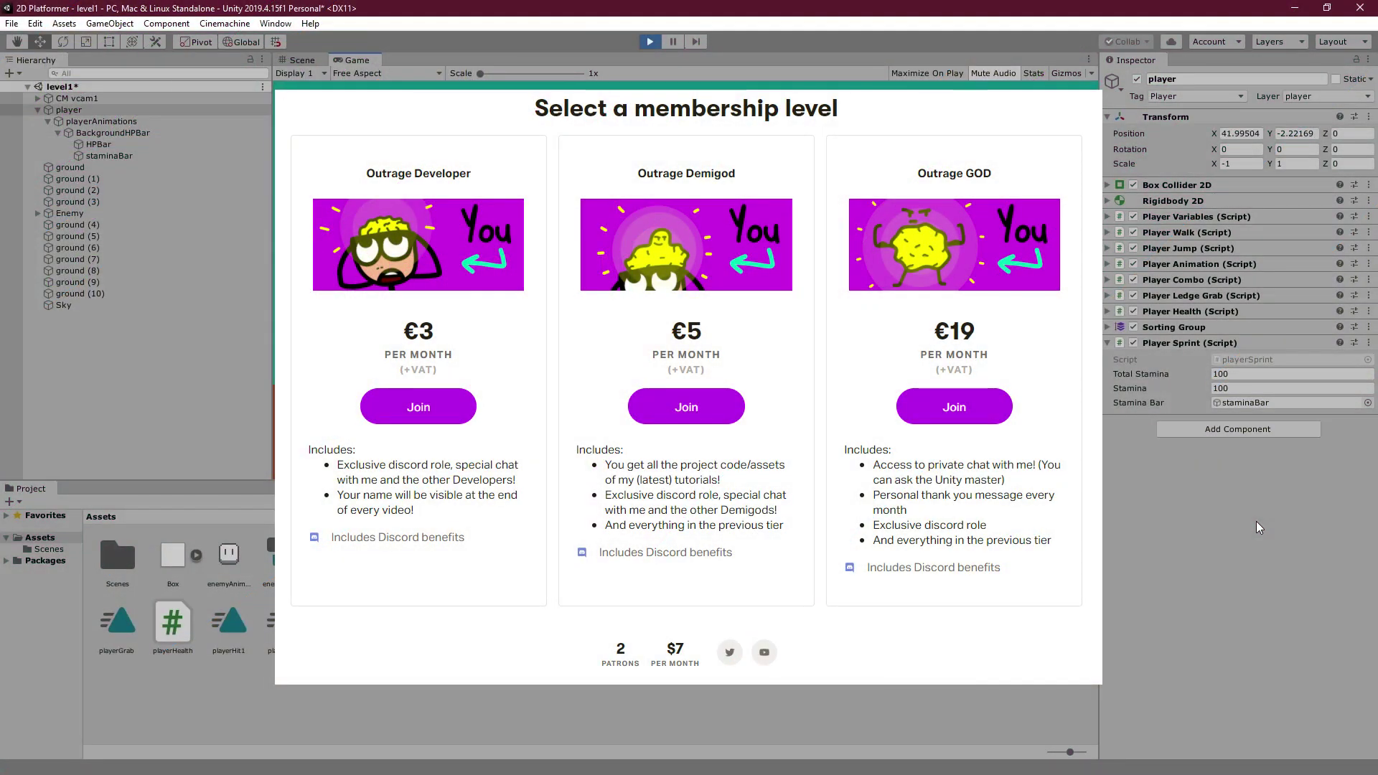
Hold sprint in the running game until Stamina reaches 0.
key("shift")
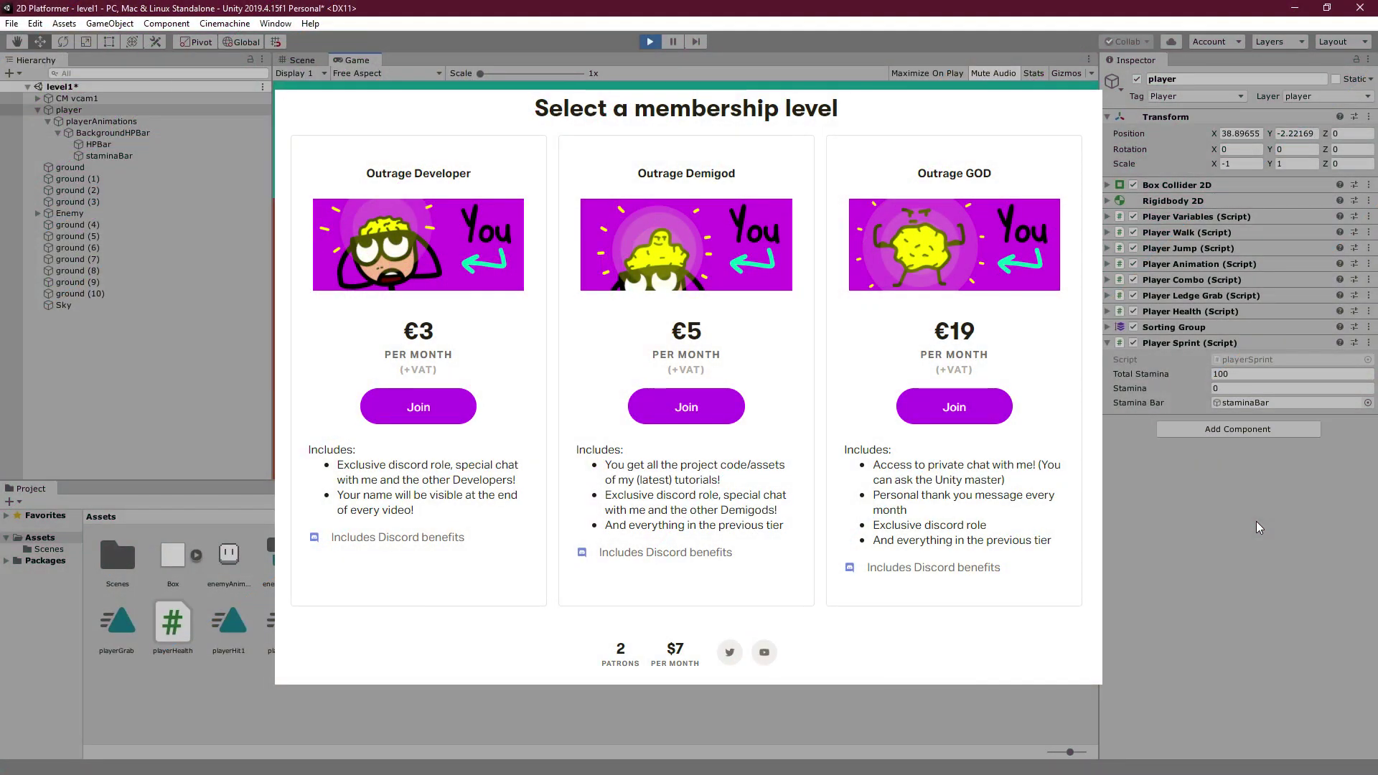